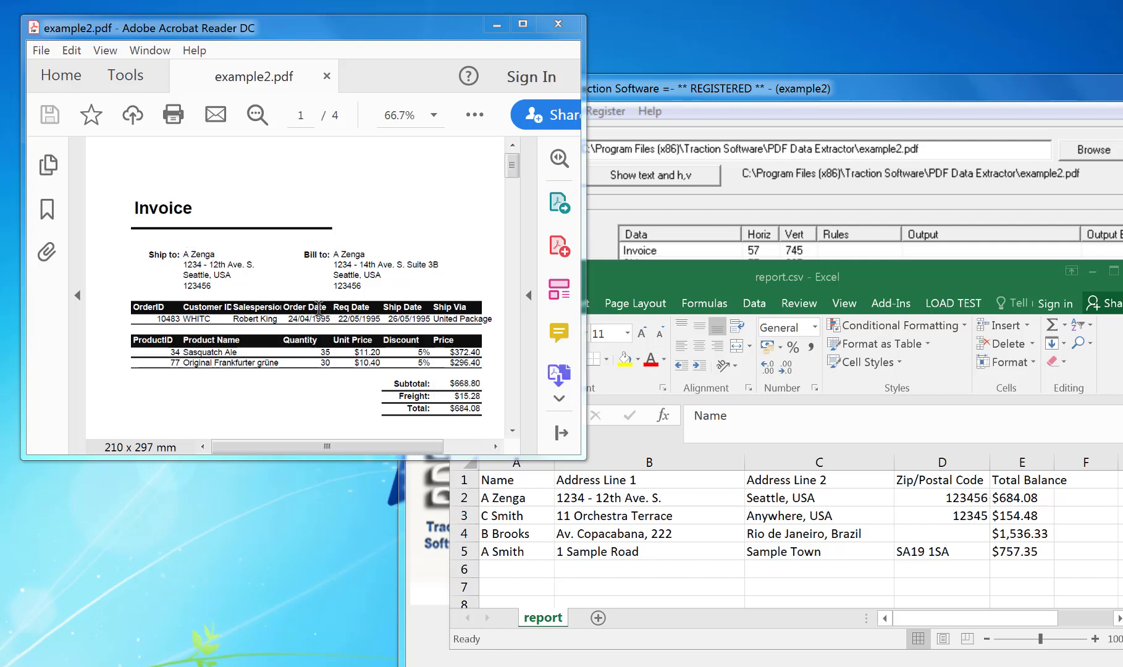
Compare the postal code and total on the first invoice in example2.pdf with the matching row of report.csv
{"action": "left_click_drag", "start_coordinate": [448, 407], "coordinate": [485, 411]}
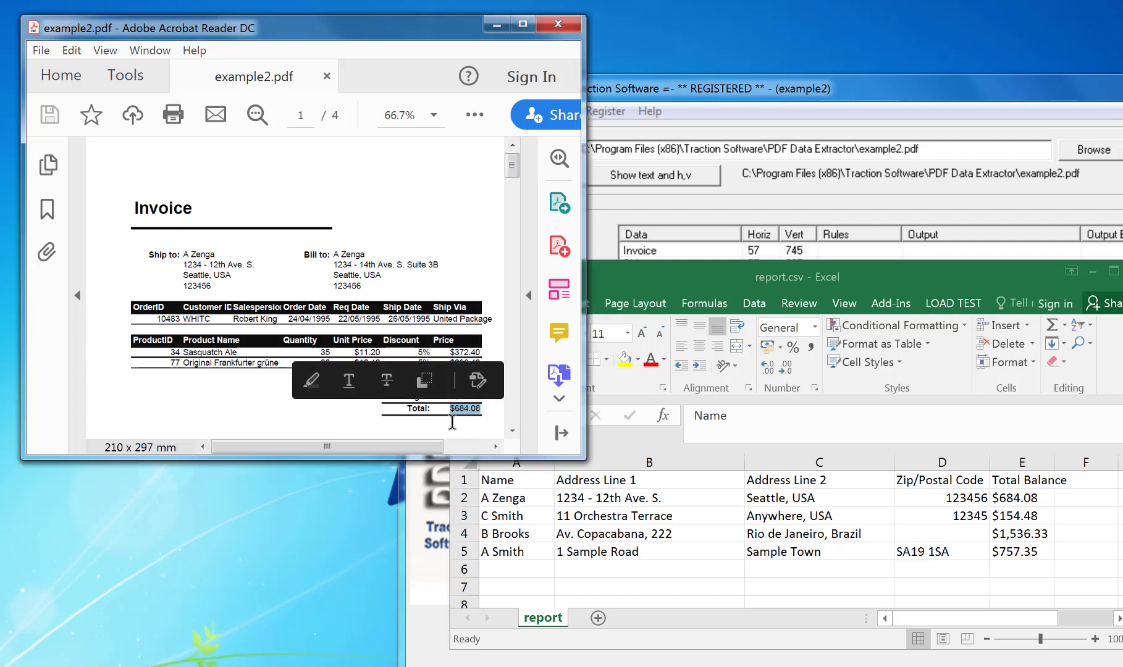
{"action": "left_click", "coordinate": [808, 285]}
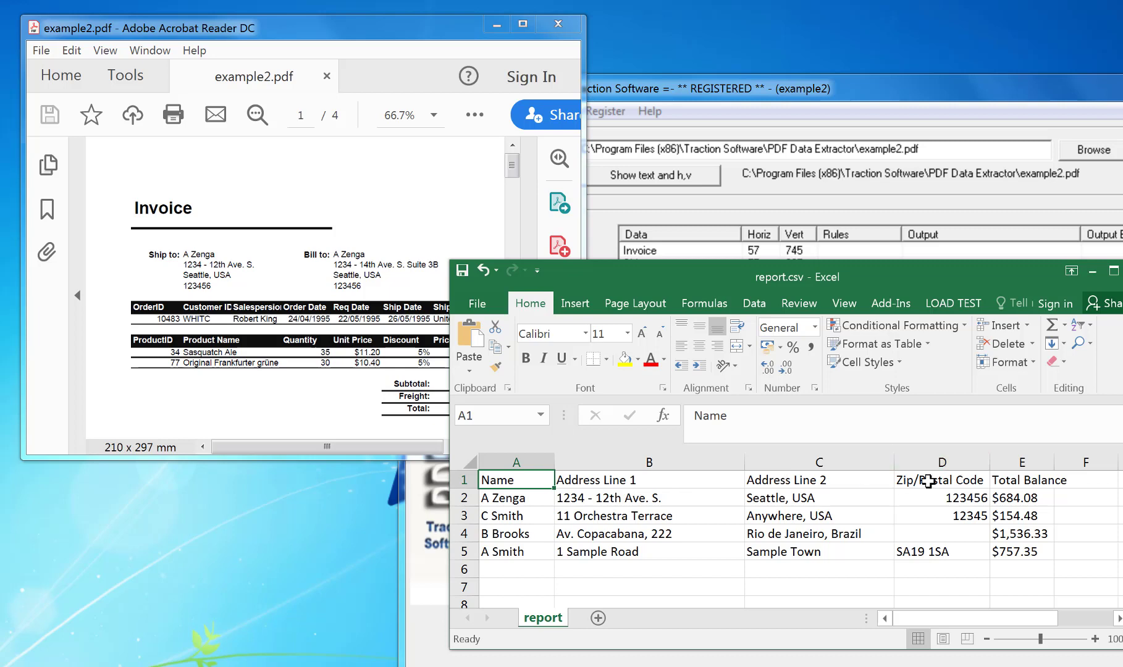
{"action": "left_click", "coordinate": [951, 502]}
{"action": "mouse_move", "coordinate": [221, 286]}
{"action": "left_mouse_down"}
{"action": "mouse_move", "coordinate": [210, 276]}
{"action": "mouse_move", "coordinate": [189, 286]}
{"action": "mouse_move", "coordinate": [212, 287]}
{"action": "left_mouse_up"}
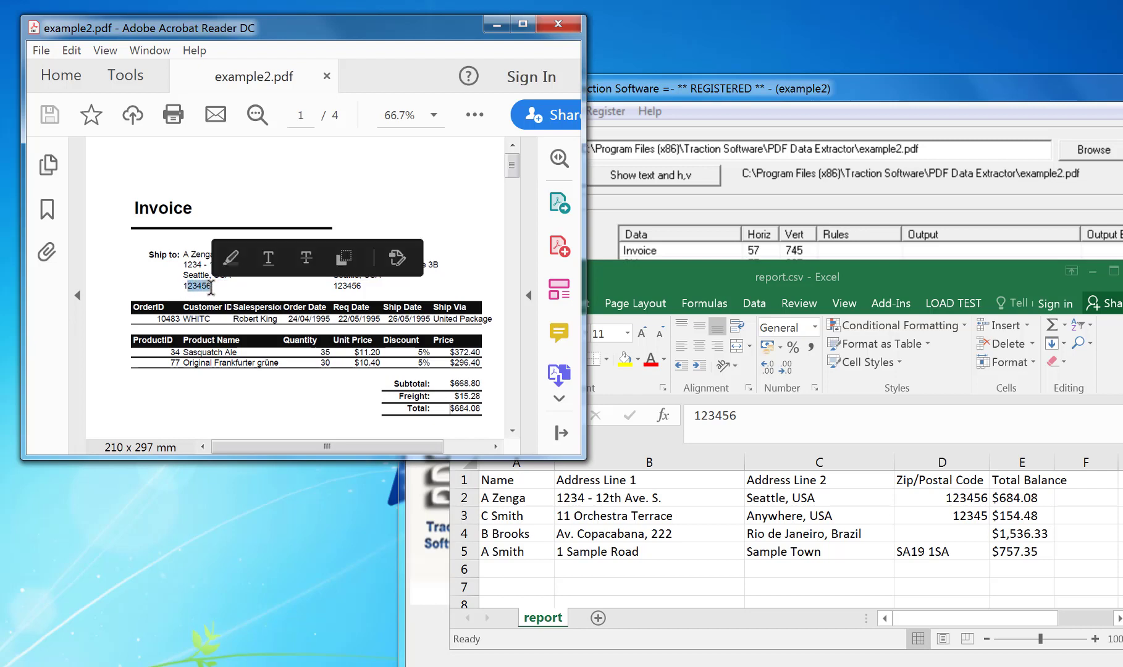
{"action": "left_click", "coordinate": [1029, 499]}
{"action": "left_click", "coordinate": [380, 397]}
{"action": "left_click_drag", "start_coordinate": [486, 409], "coordinate": [465, 409]}
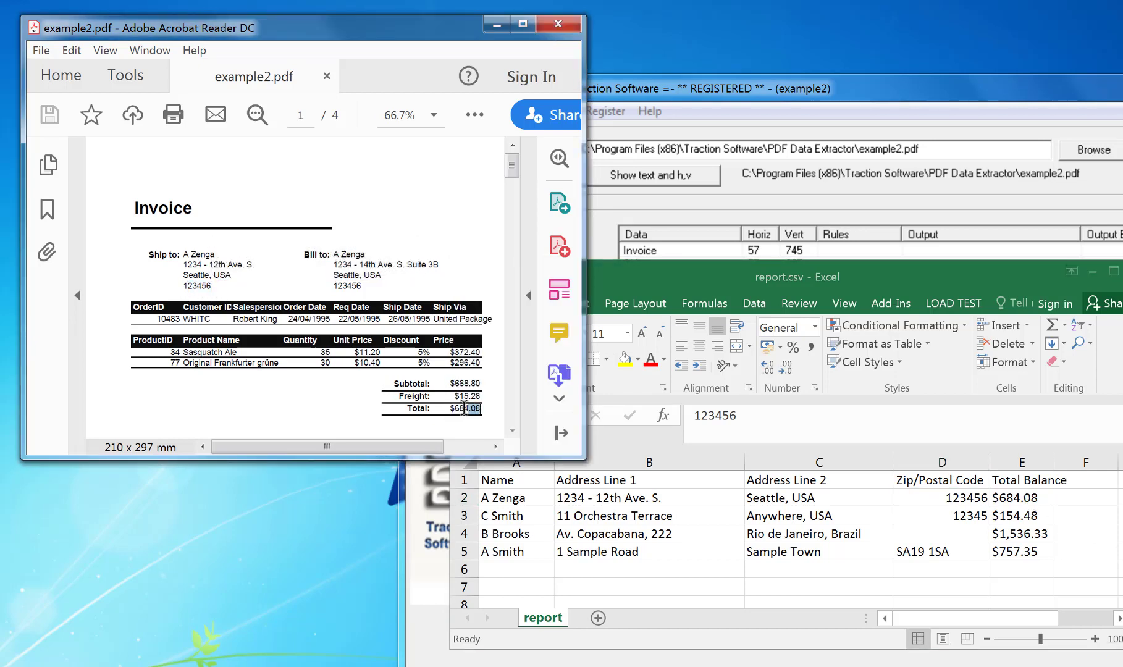
{"action": "left_click", "coordinate": [1029, 500]}
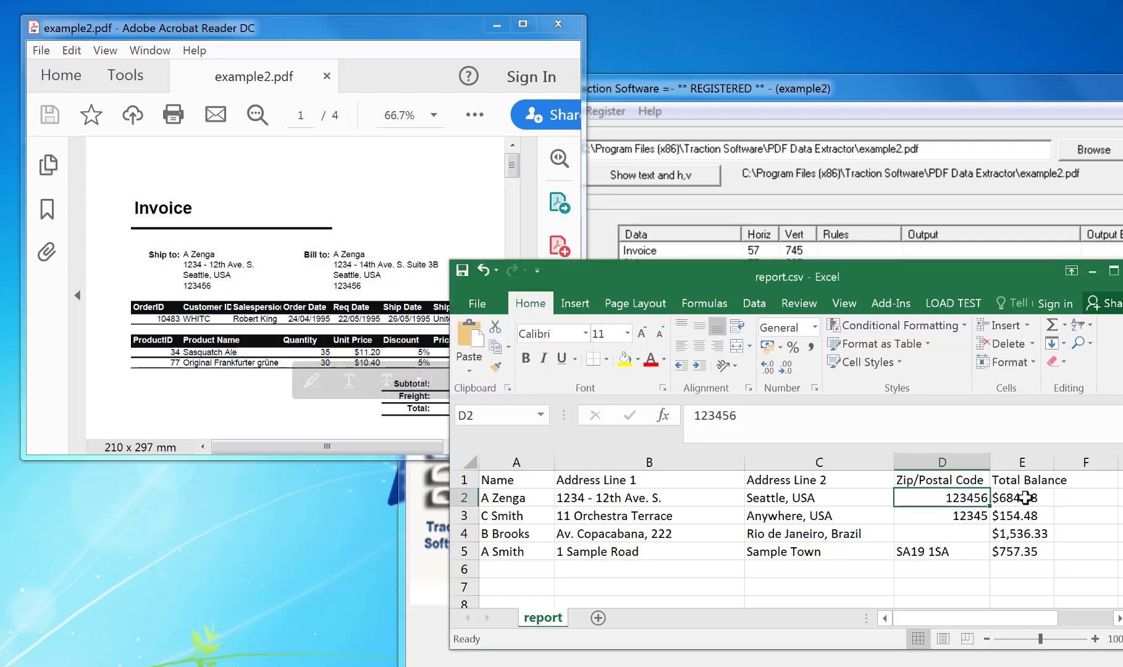
{"action": "left_click", "coordinate": [1025, 497]}
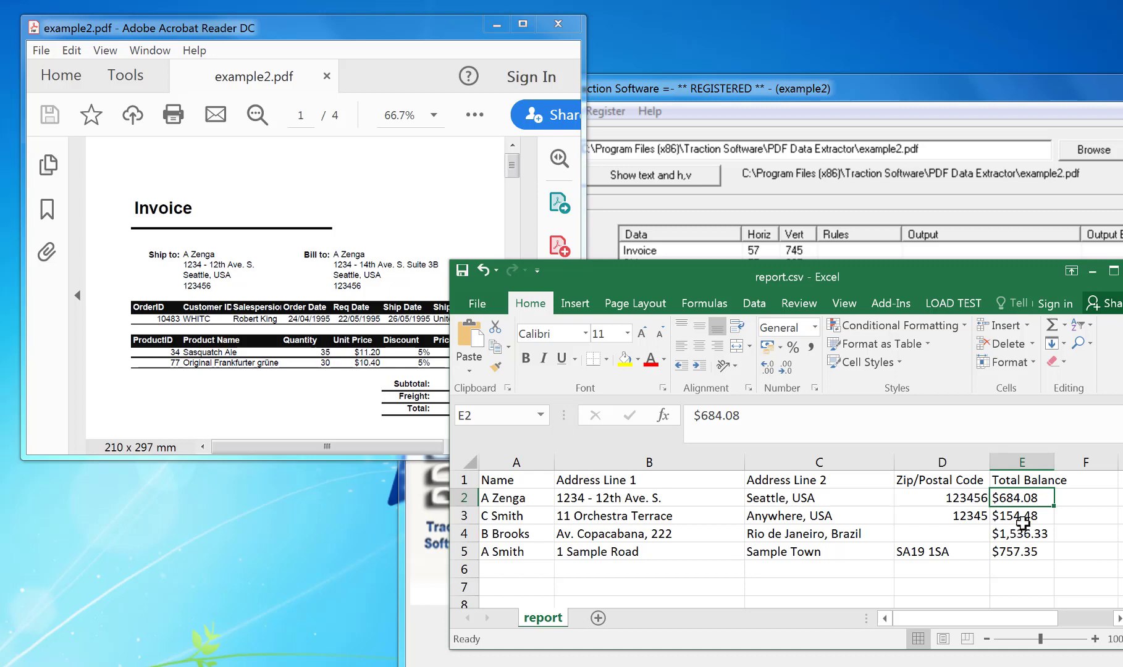
Close report.csv without saving changes and close the example2.pdf viewer
{"action": "key", "text": "alt+F4"}
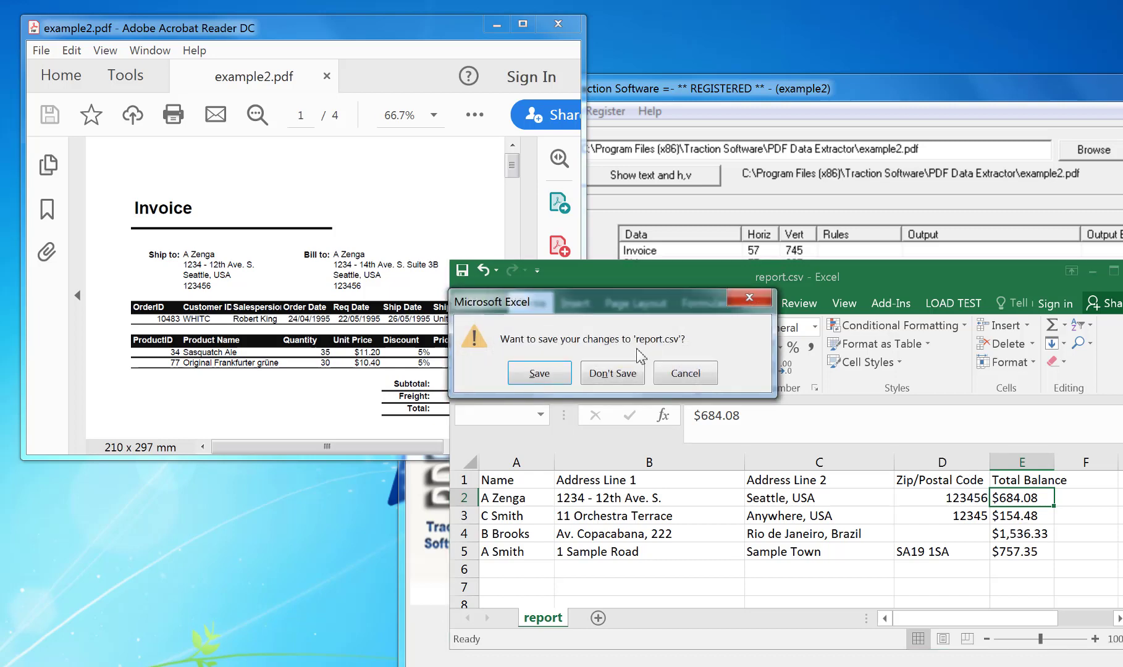
{"action": "left_click", "coordinate": [613, 377]}
{"action": "left_click", "coordinate": [560, 24]}
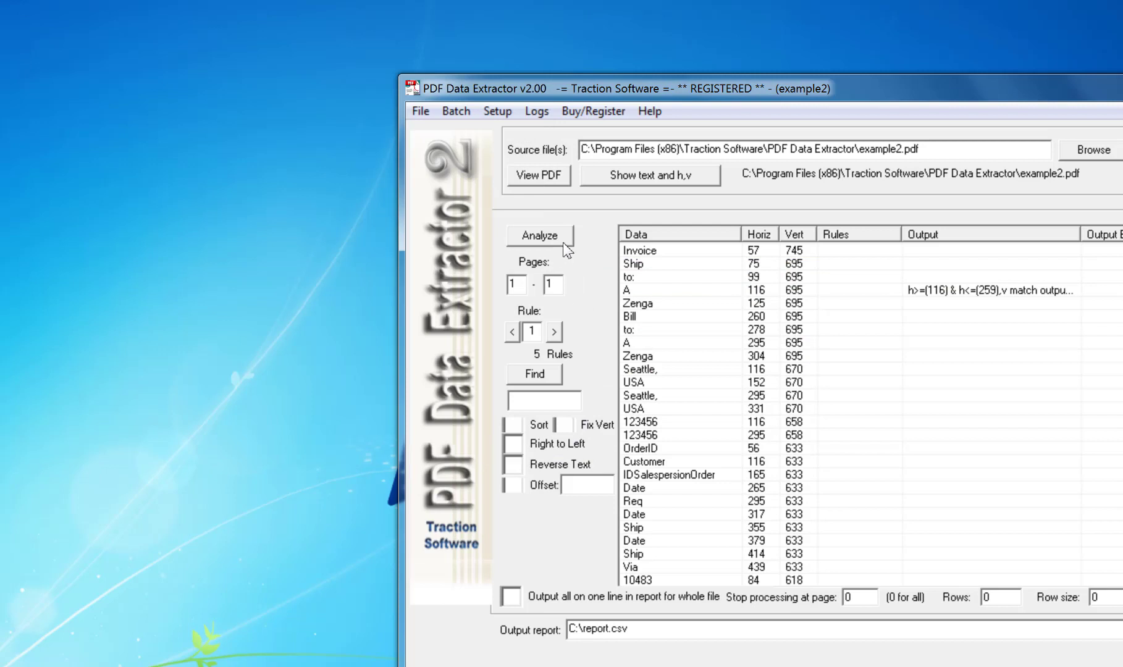
Load the example2.pde setup file into PDF Data Extractor and move its window fully into view
{"action": "left_click", "coordinate": [564, 246]}
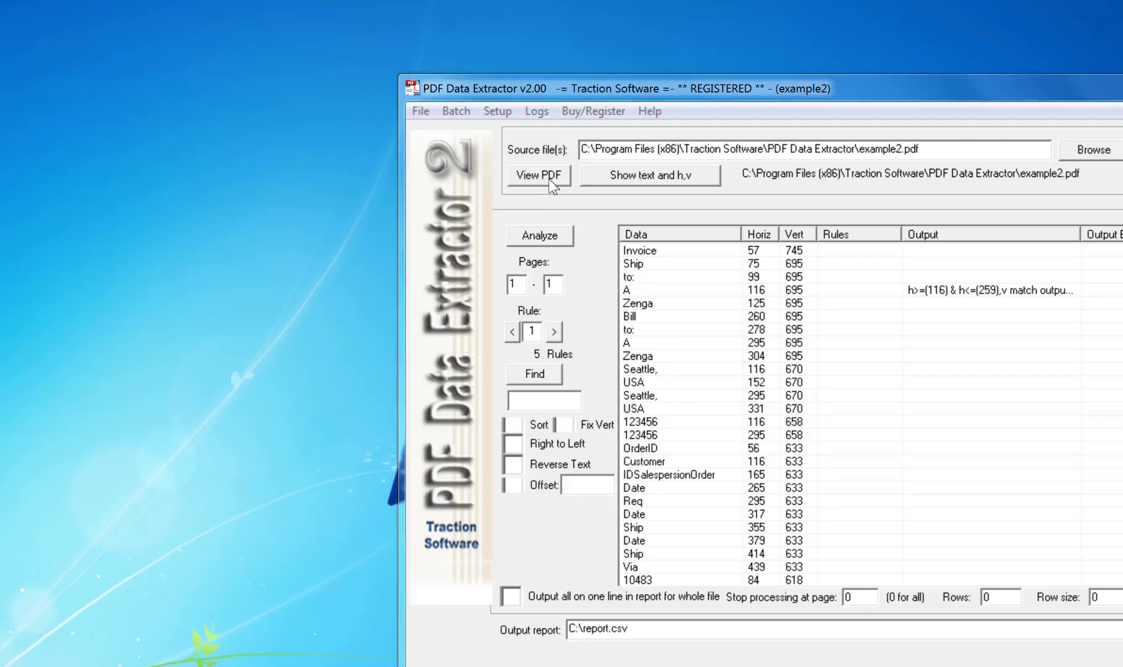
{"action": "key", "text": "alt+f"}
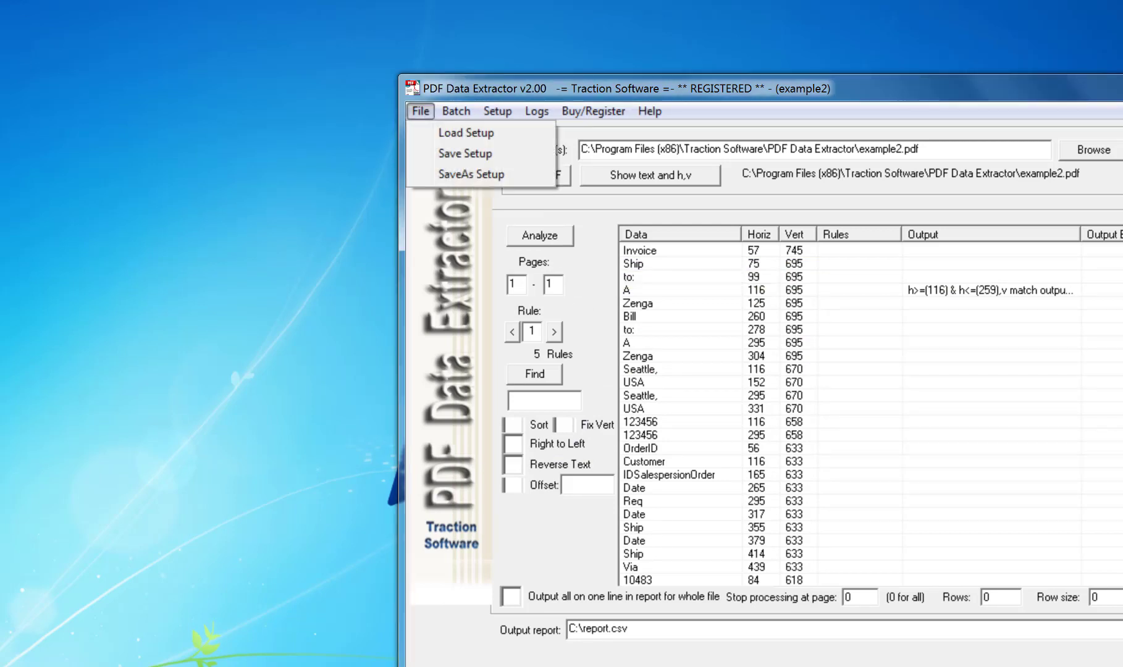
{"action": "left_click", "coordinate": [466, 133]}
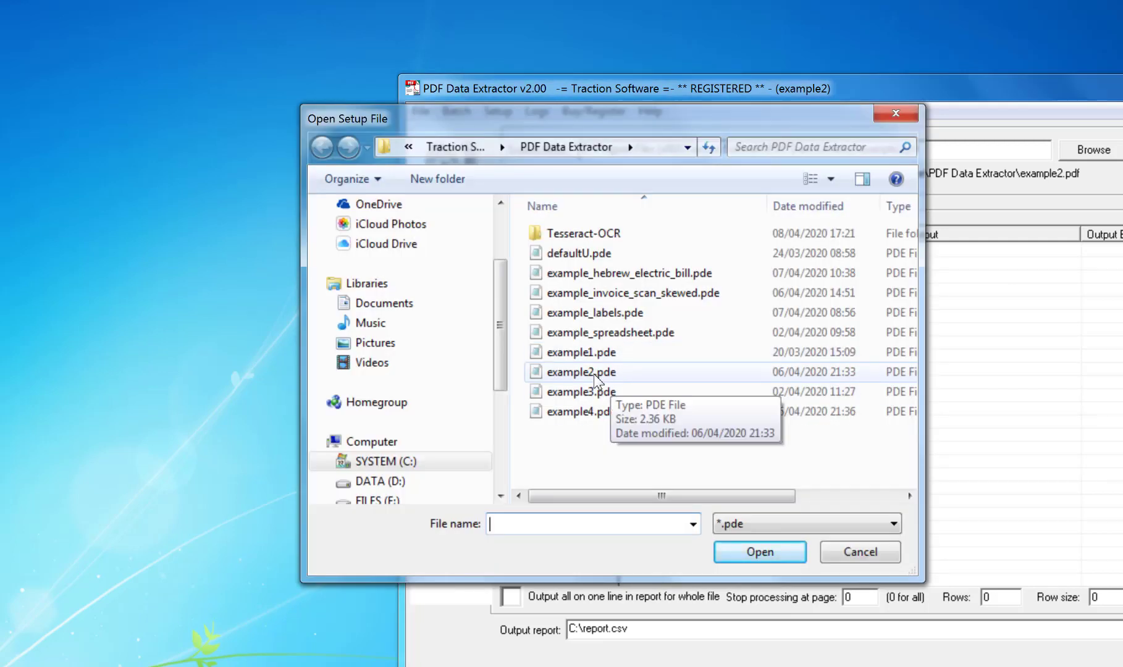
{"action": "double_click", "coordinate": [590, 373]}
{"action": "left_click_drag", "start_coordinate": [951, 88], "coordinate": [568, 35]}
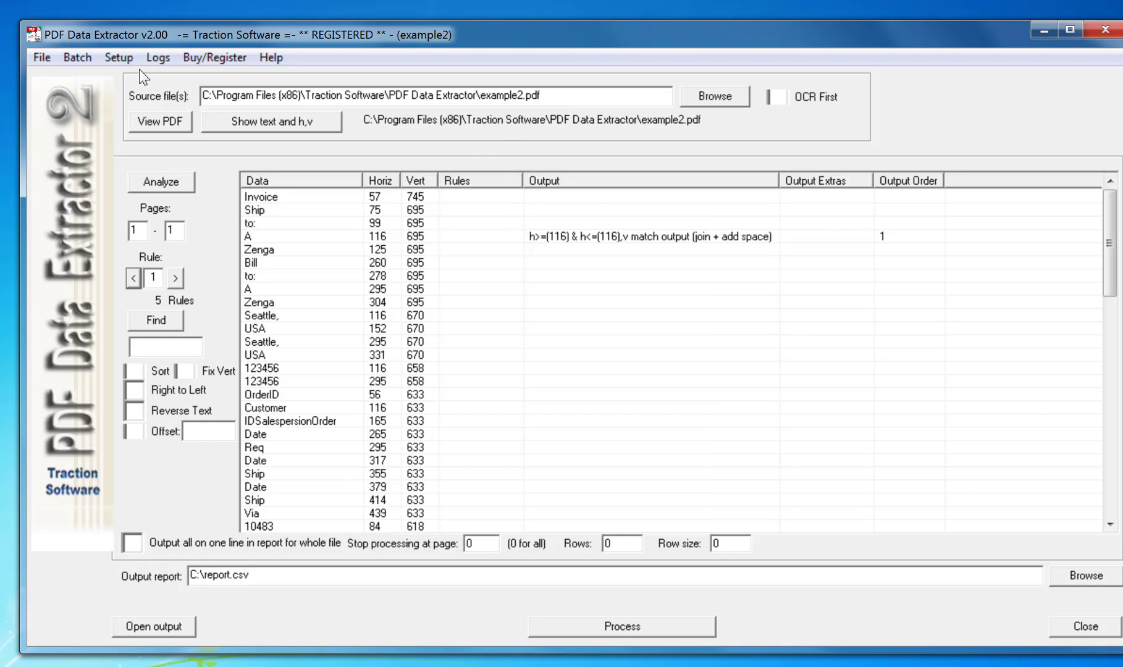
Clear all settings of the loaded setup and confirm the removal of its extraction rules
{"action": "left_click", "coordinate": [118, 57]}
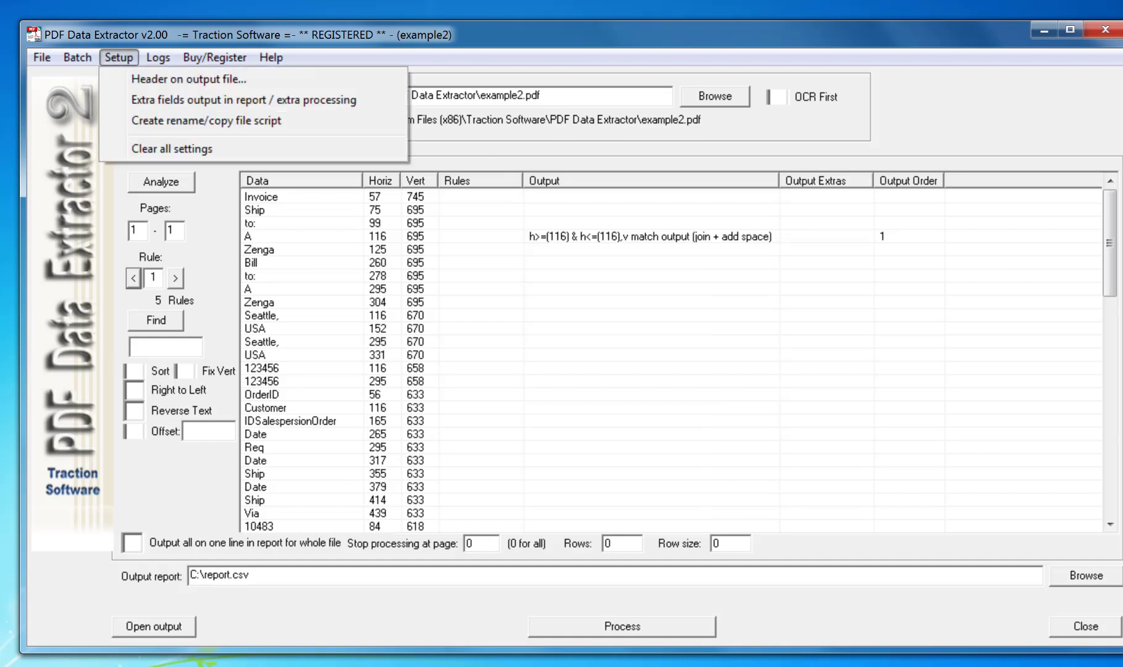
{"action": "left_click", "coordinate": [161, 144]}
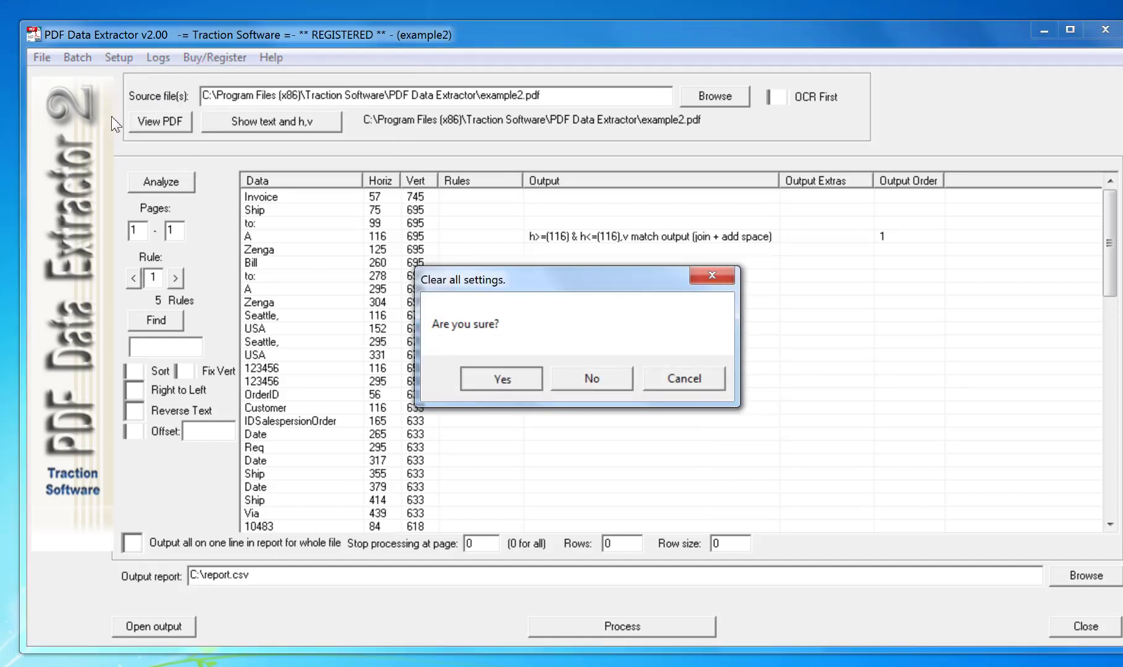
{"action": "left_click", "coordinate": [514, 384]}
{"action": "left_click", "coordinate": [604, 389]}
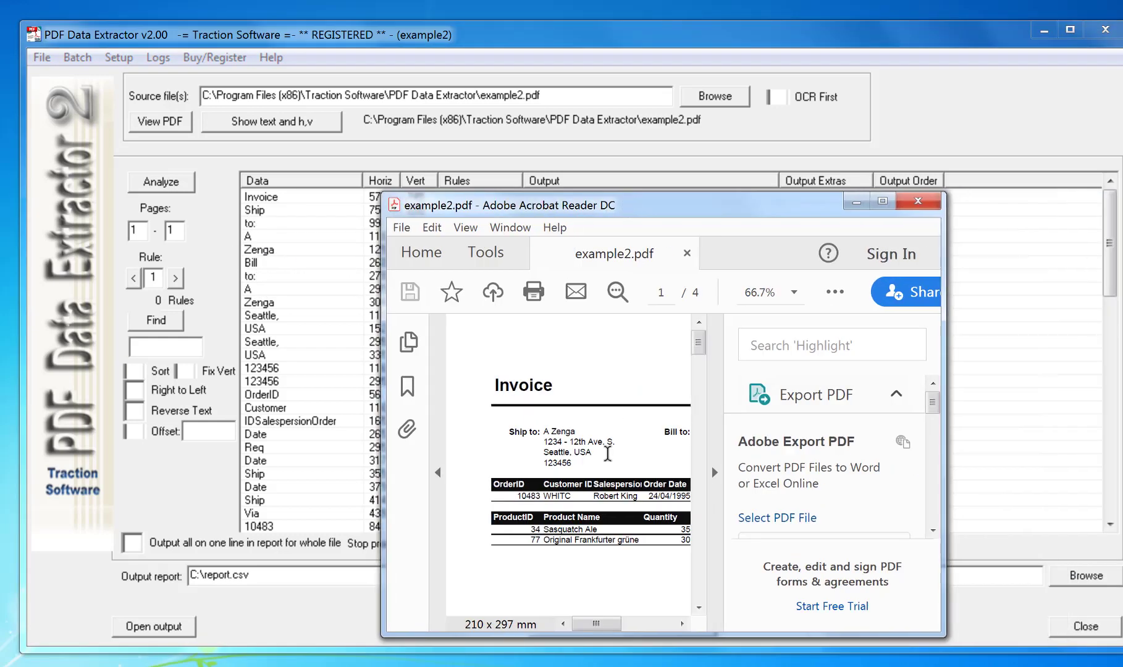
Highlight the ship-to customer's name in the example2.pdf invoice and move the viewer off the extracted data list
{"action": "left_click_drag", "start_coordinate": [606, 440], "coordinate": [579, 432]}
{"action": "left_click", "coordinate": [560, 431]}
{"action": "left_click_drag", "start_coordinate": [528, 210], "coordinate": [987, 220]}
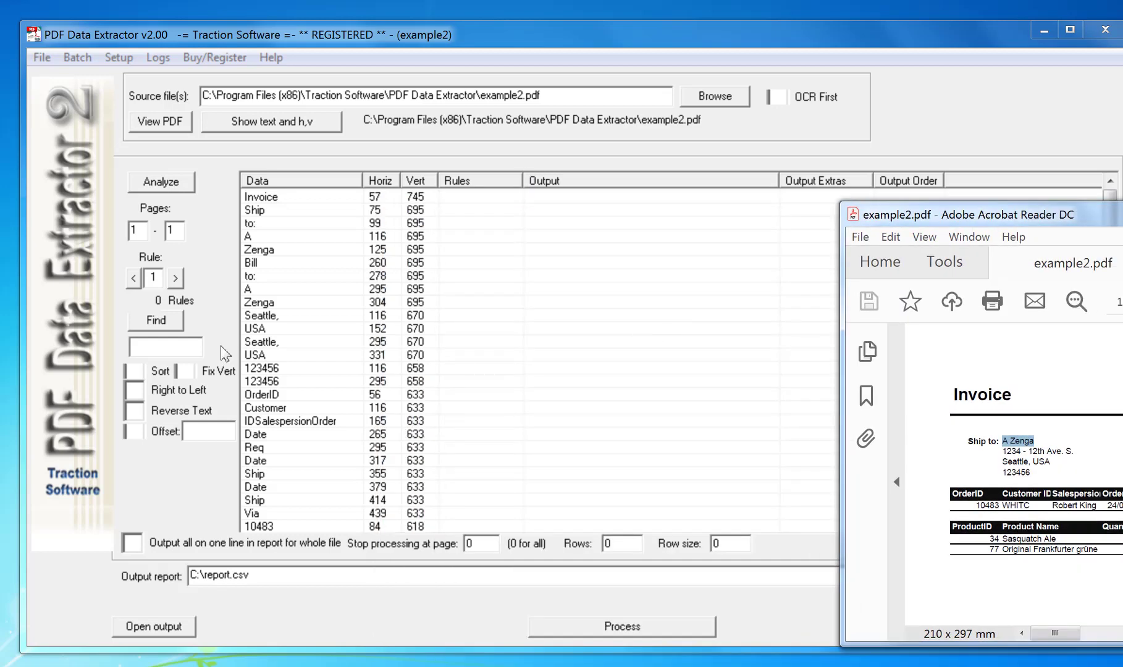
Apply h>=(n) & h<=(n),v match output (join + add space) to the ship-to name row at 116, 695, with a range up to 250
{"action": "left_click", "coordinate": [299, 236]}
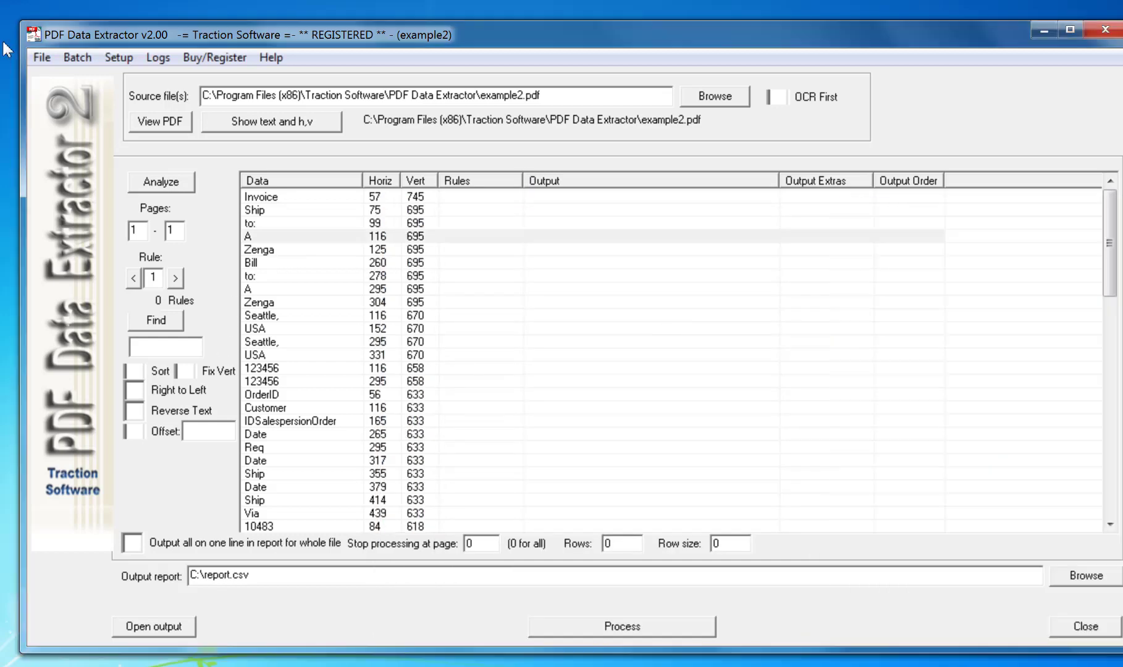
{"action": "right_click", "coordinate": [529, 242]}
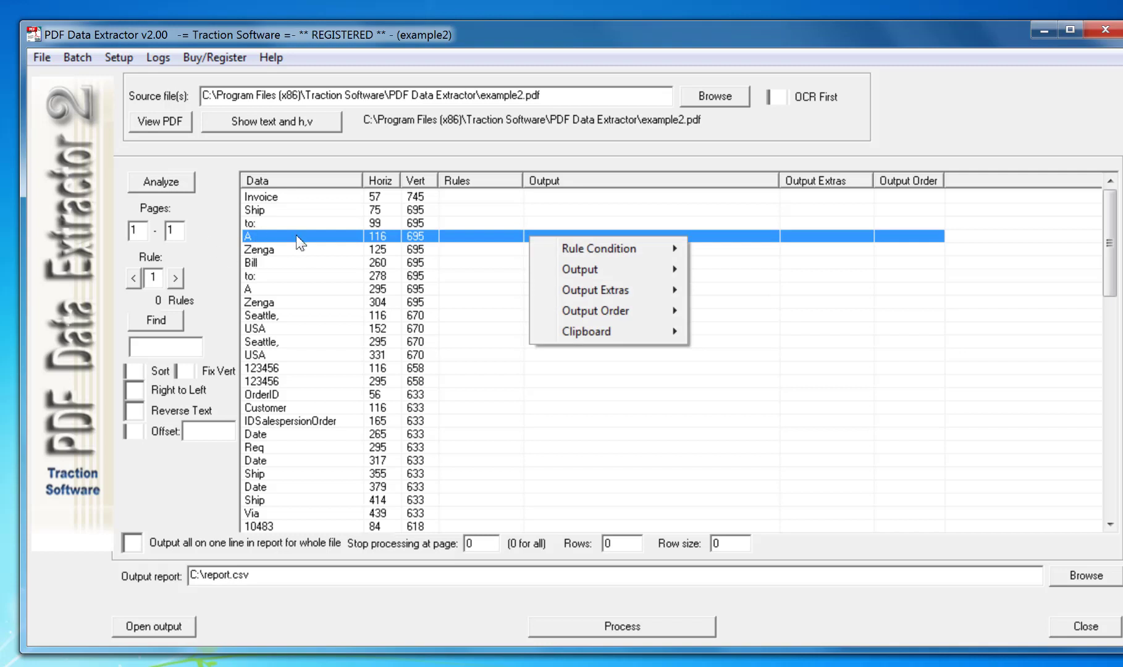
{"action": "mouse_move", "coordinate": [584, 272]}
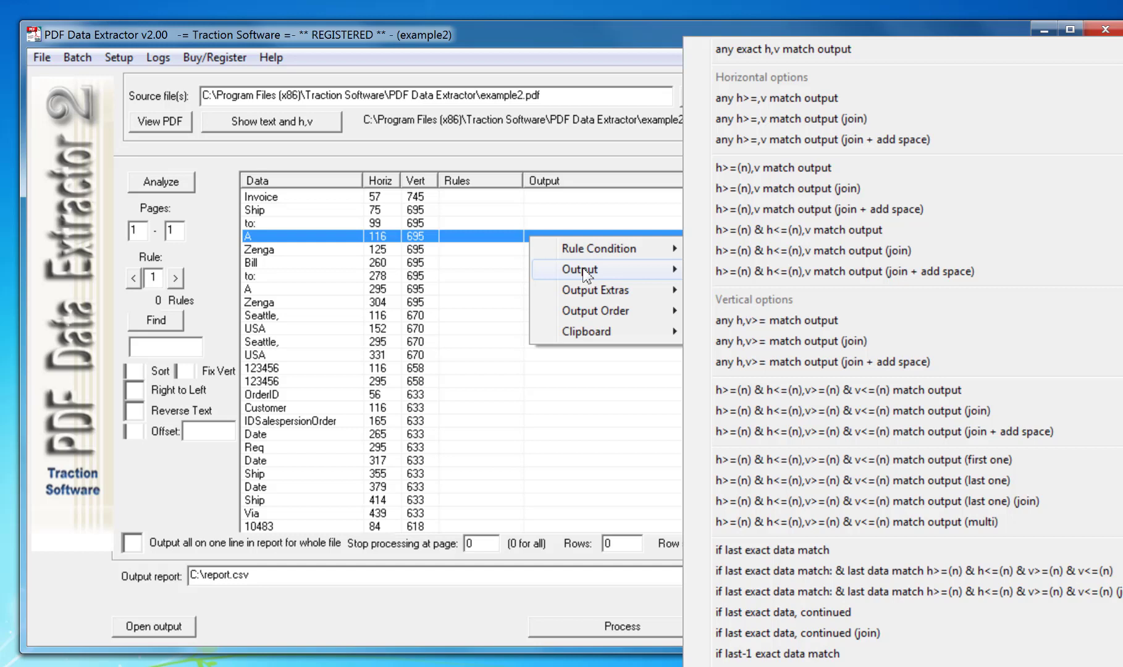
{"action": "left_click", "coordinate": [882, 272]}
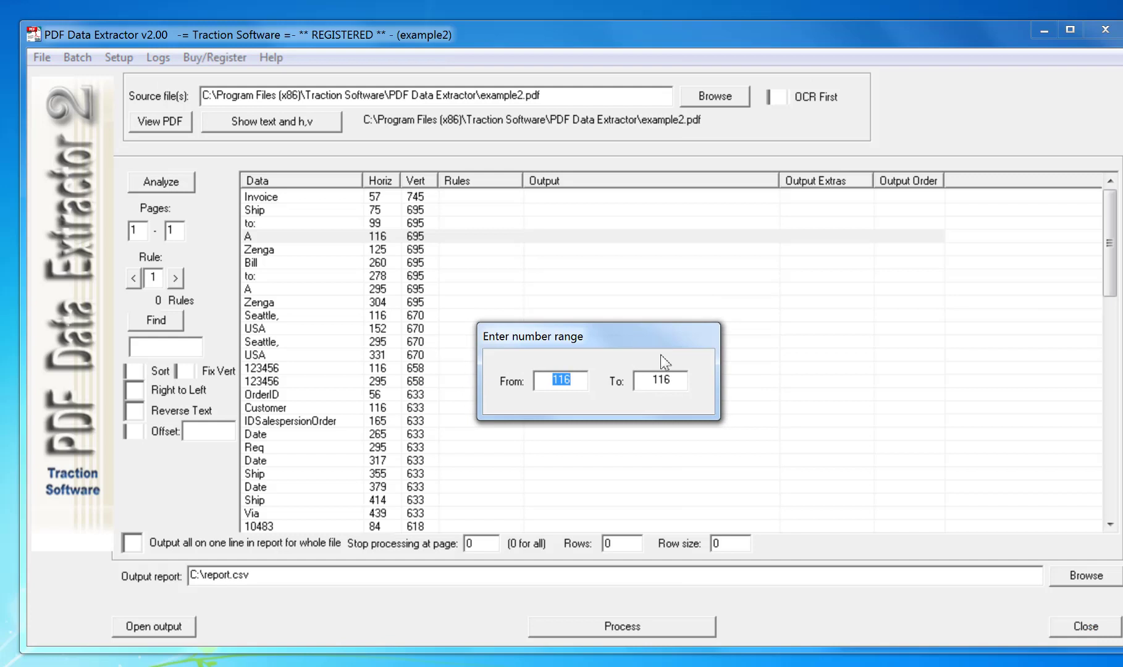
{"action": "double_click", "coordinate": [682, 382]}
{"action": "type", "text": "250"}
{"action": "key", "text": "Return"}
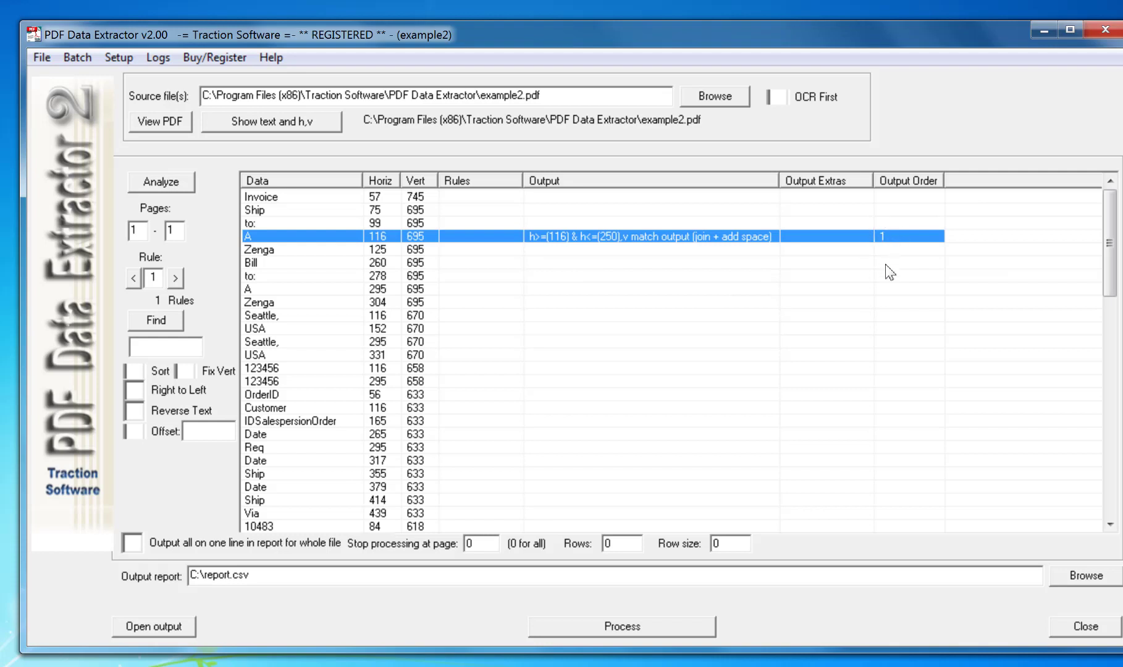
Process example2.pdf with the name rule and open the generated report
{"action": "left_click", "coordinate": [686, 628]}
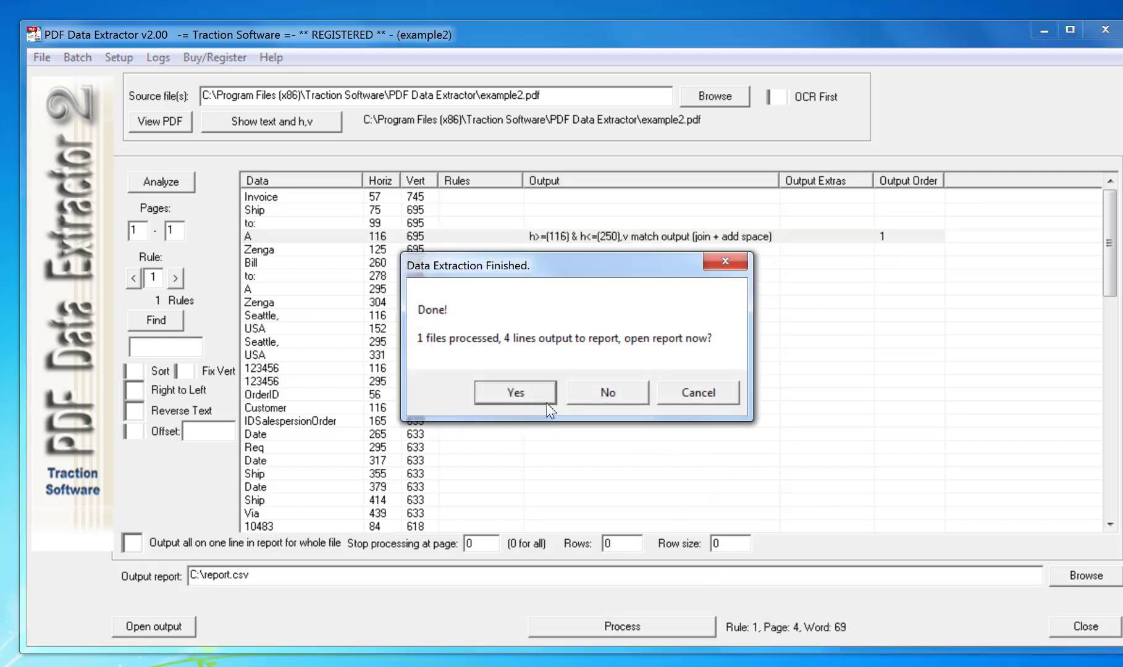
{"action": "left_click", "coordinate": [545, 401]}
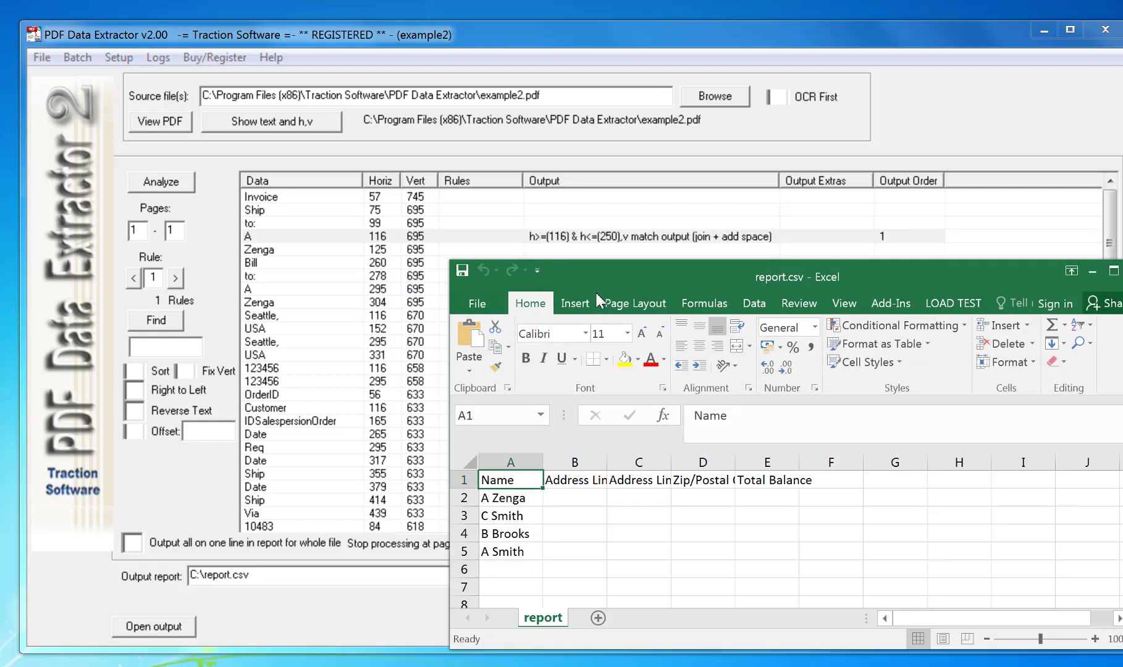
Widen column A of report.csv to check the extracted names, and close the report without saving
{"action": "left_click_drag", "start_coordinate": [544, 462], "coordinate": [628, 462]}
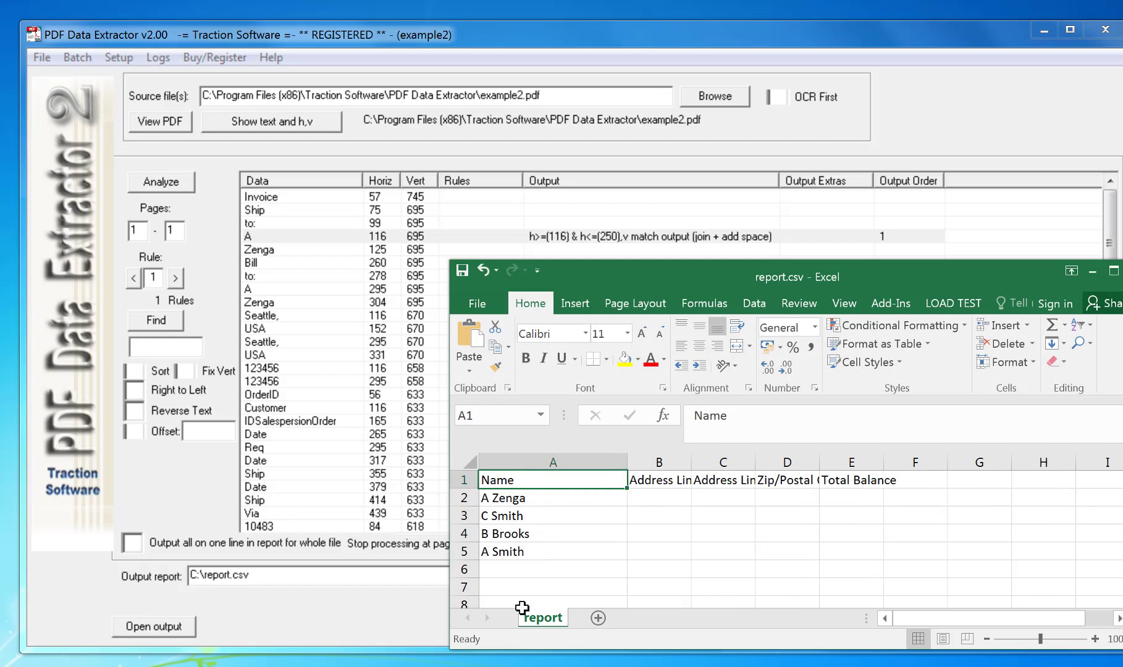
{"action": "left_click", "coordinate": [519, 500]}
{"action": "left_click", "coordinate": [518, 534]}
{"action": "left_click", "coordinate": [519, 552]}
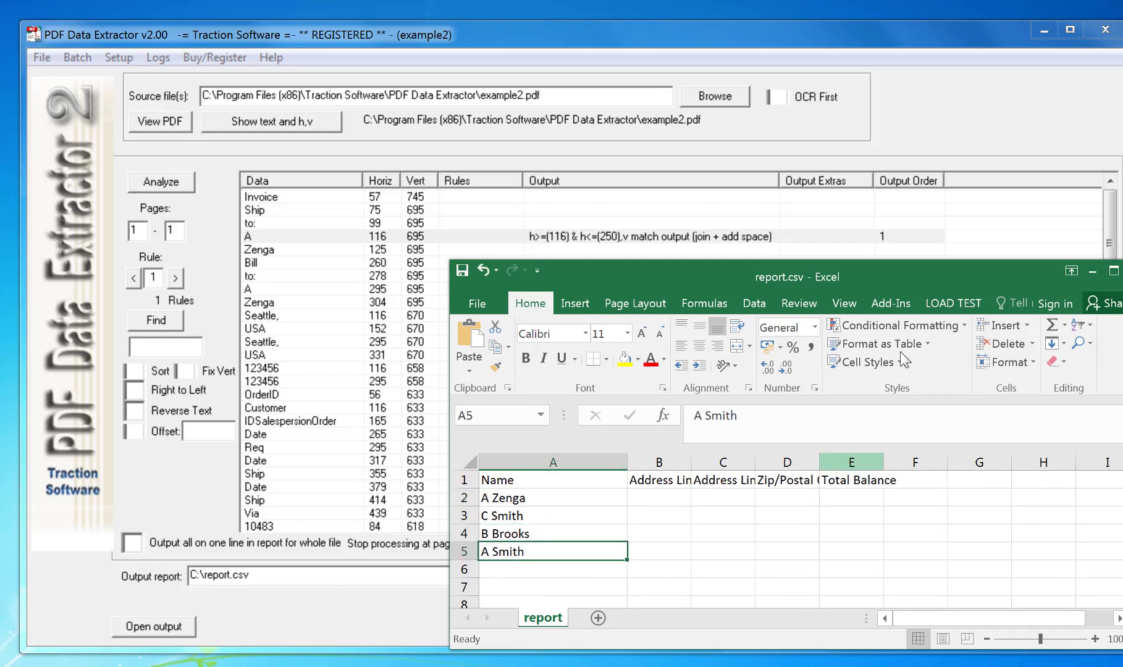
{"action": "left_click", "coordinate": [1121, 270]}
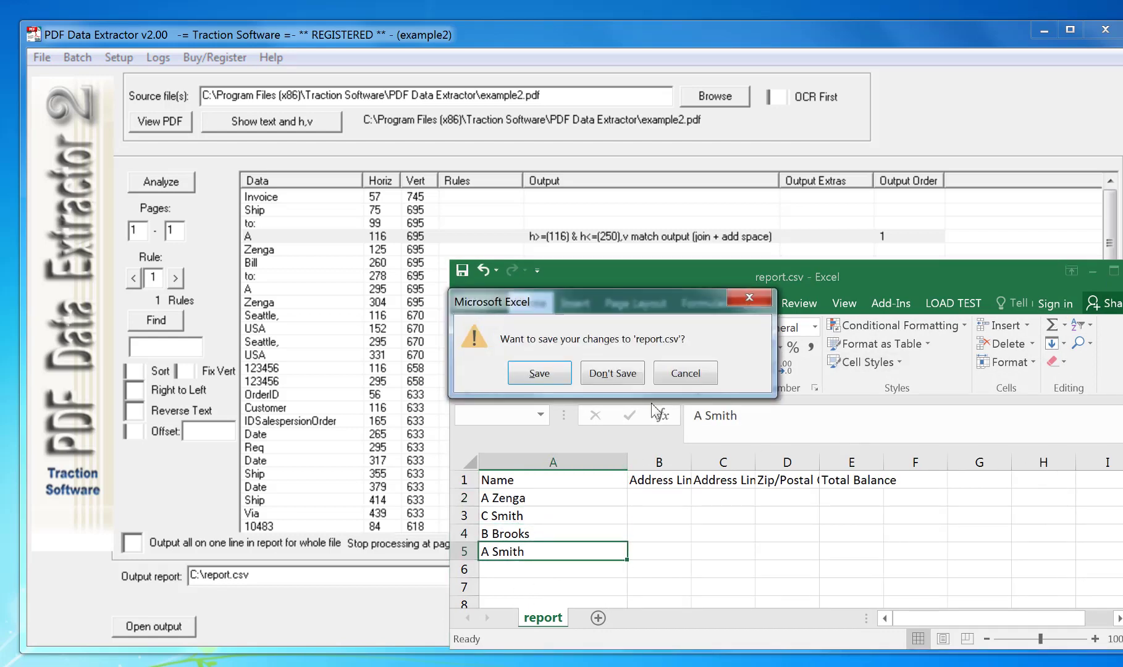
{"action": "left_click", "coordinate": [621, 380]}
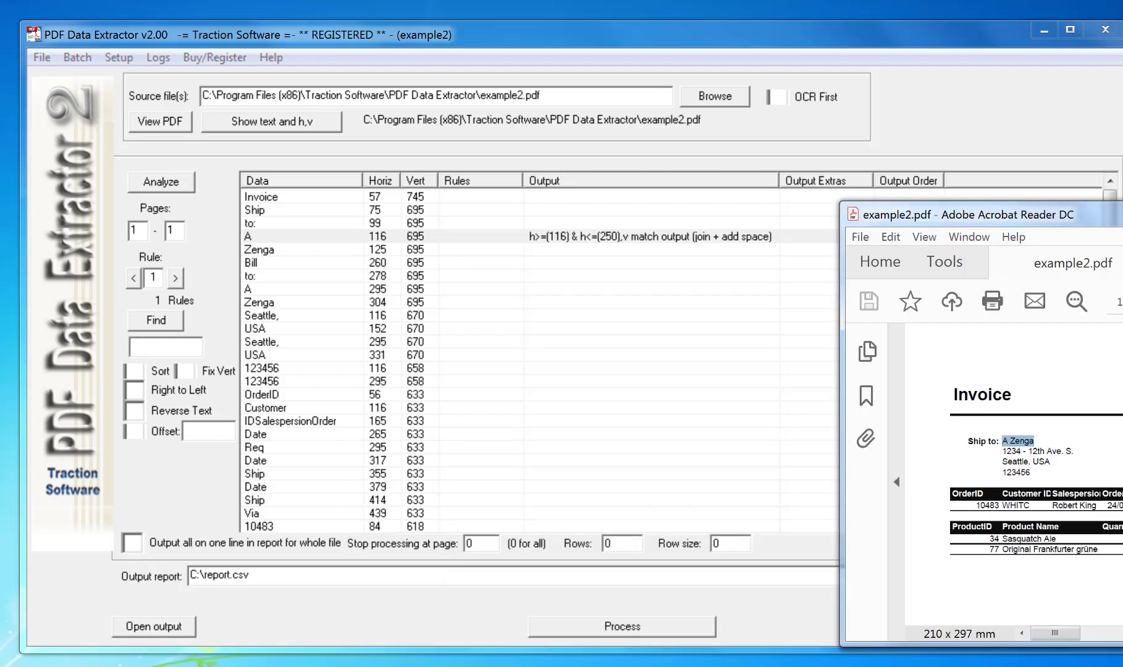
Check the ship-to address in the invoice PDF and find its text 1234 in the extracted data list
{"action": "scroll", "coordinate": [1036, 468], "scroll_direction": "down", "scroll_amount": 2}
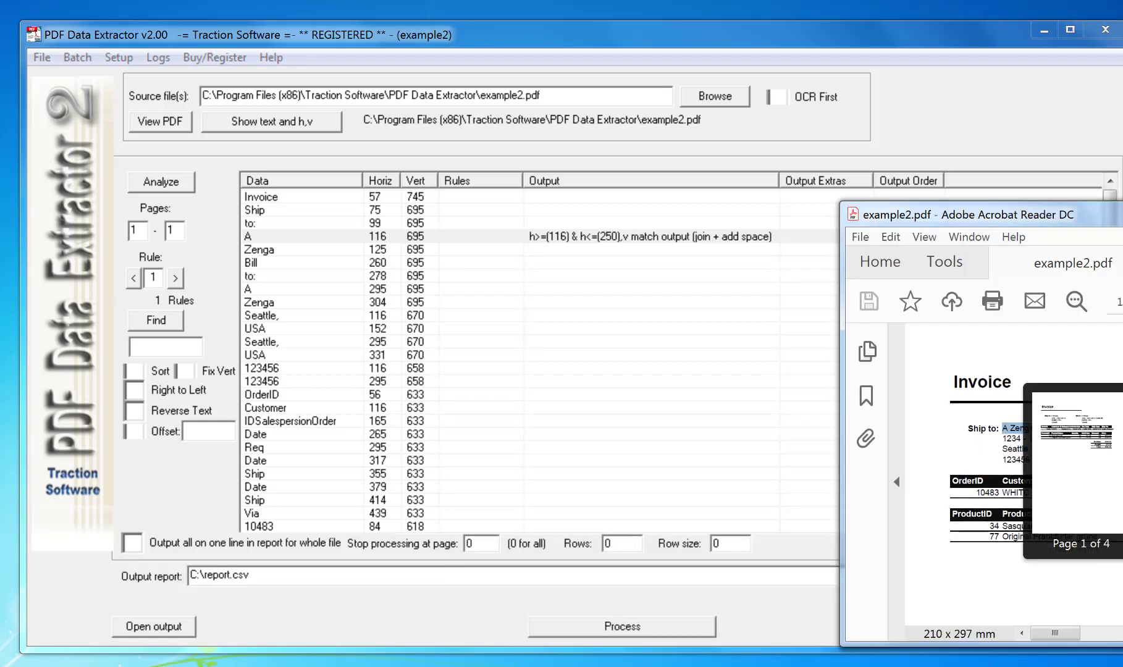
{"action": "scroll", "coordinate": [1085, 392], "scroll_direction": "down", "scroll_amount": 1}
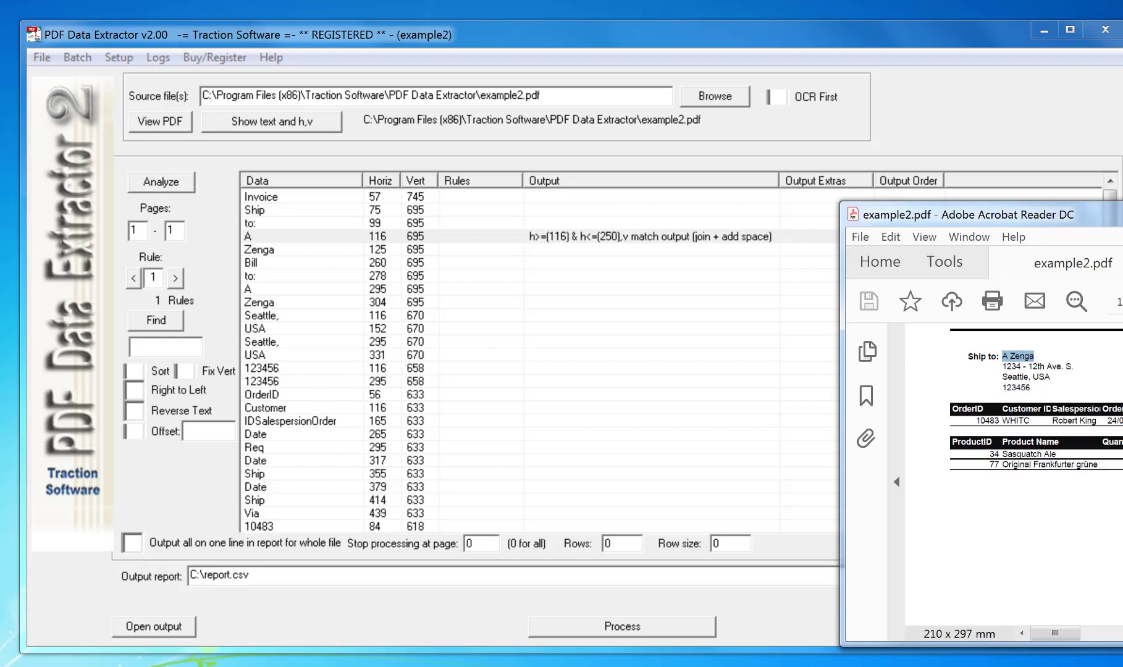
{"action": "left_click", "coordinate": [162, 342]}
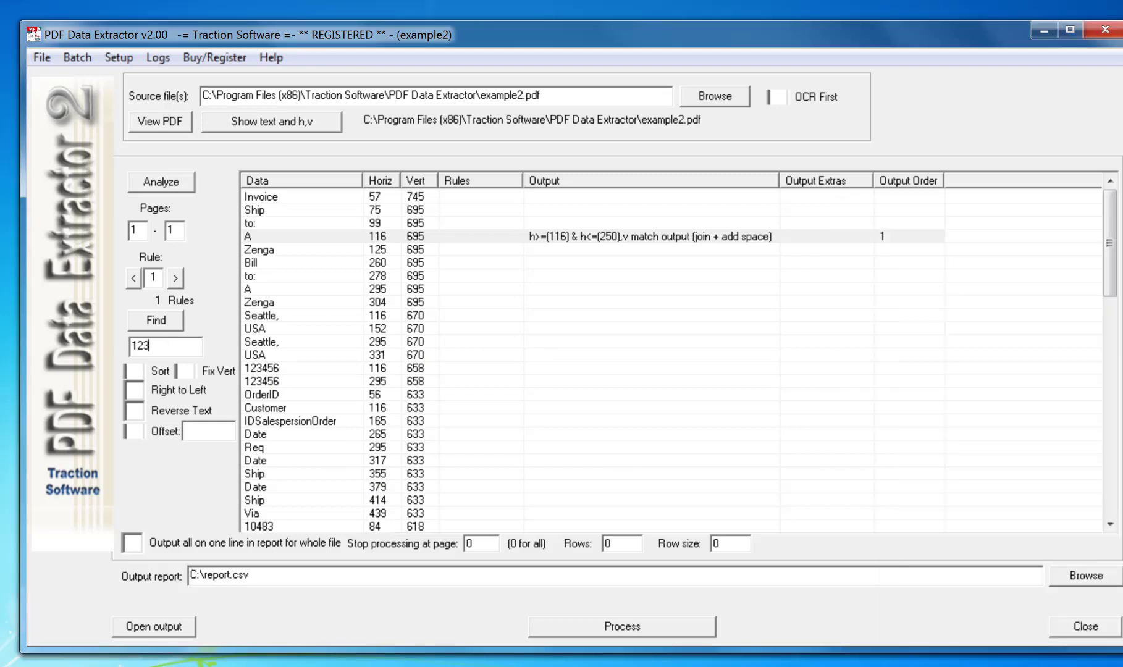
{"action": "type", "text": "1234"}
{"action": "left_click", "coordinate": [158, 328]}
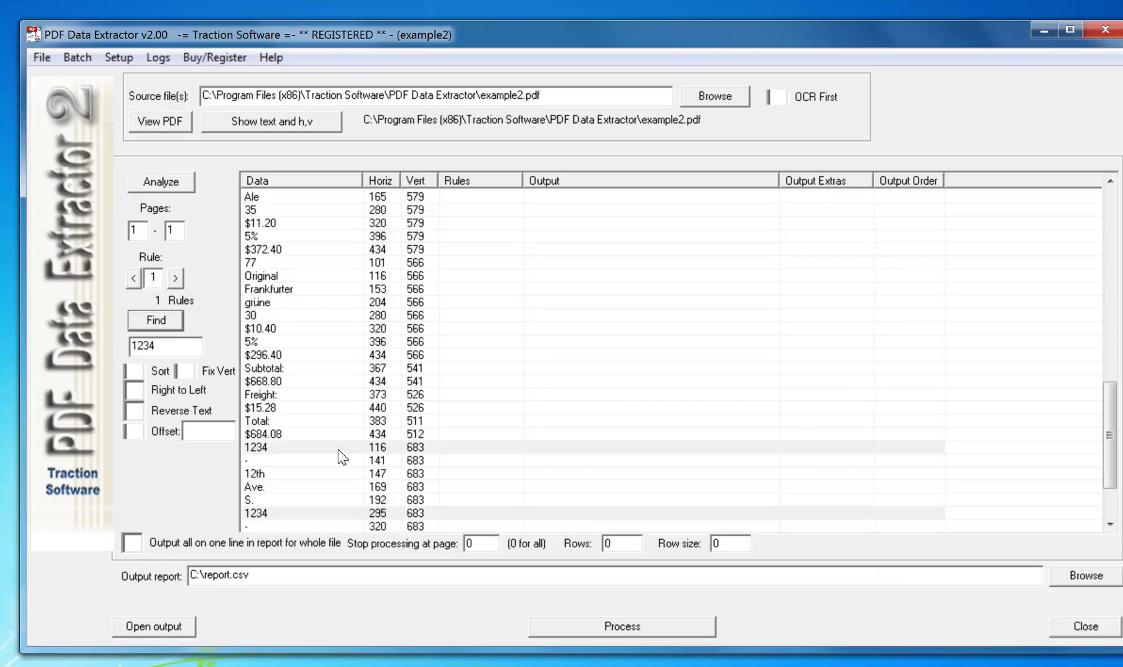
Apply h>=(n) & h<=(n),v match output to the ship-to street address row 1234 at 116, 683, with a range up to 250
{"action": "left_click", "coordinate": [339, 448]}
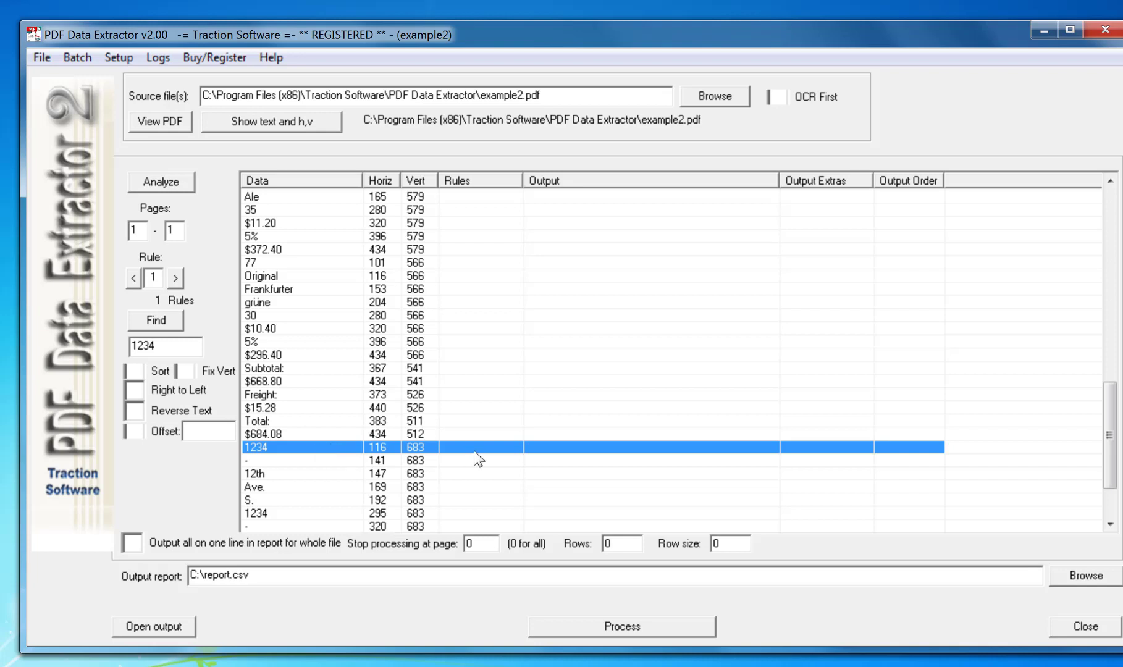
{"action": "left_click", "coordinate": [688, 25]}
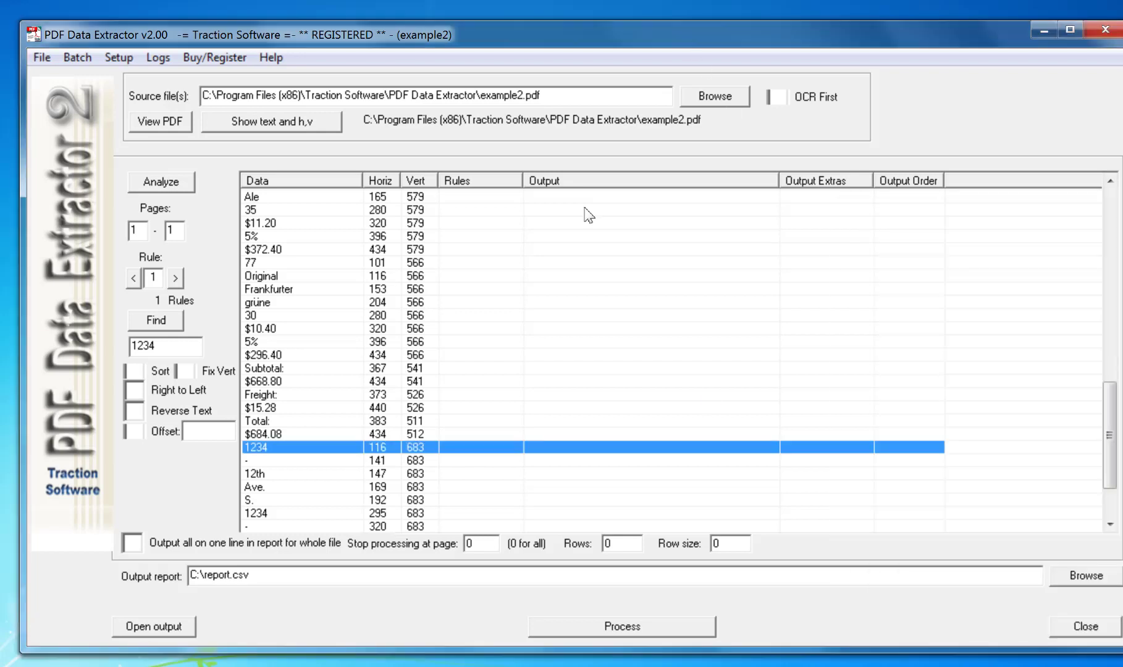
{"action": "right_click", "coordinate": [534, 448]}
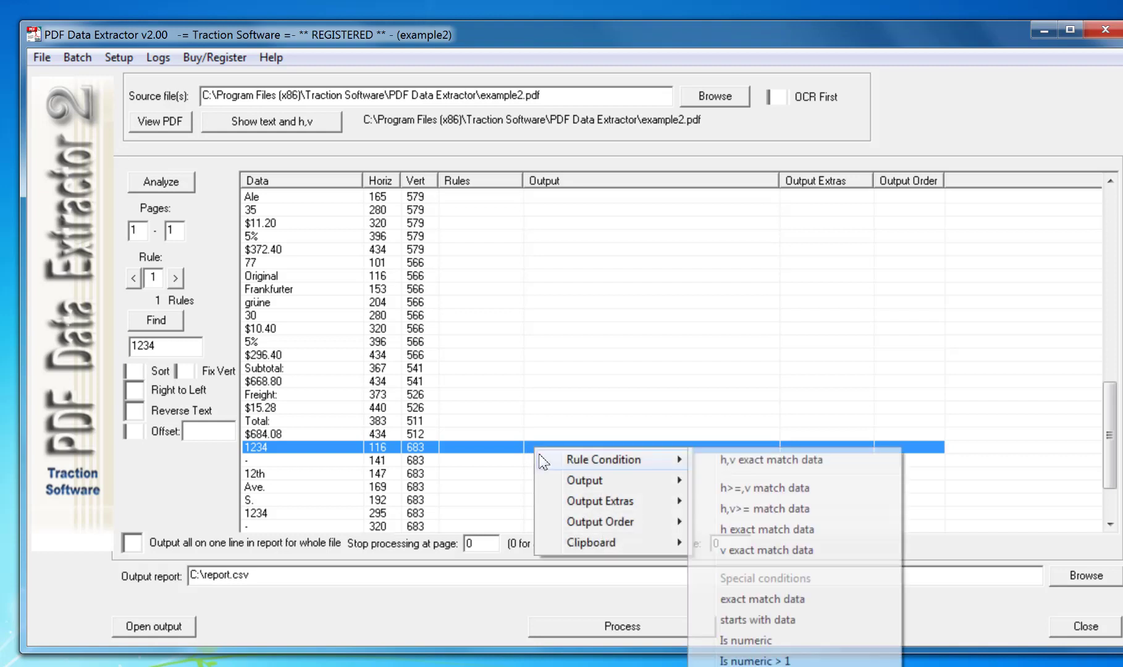
{"action": "mouse_move", "coordinate": [581, 483]}
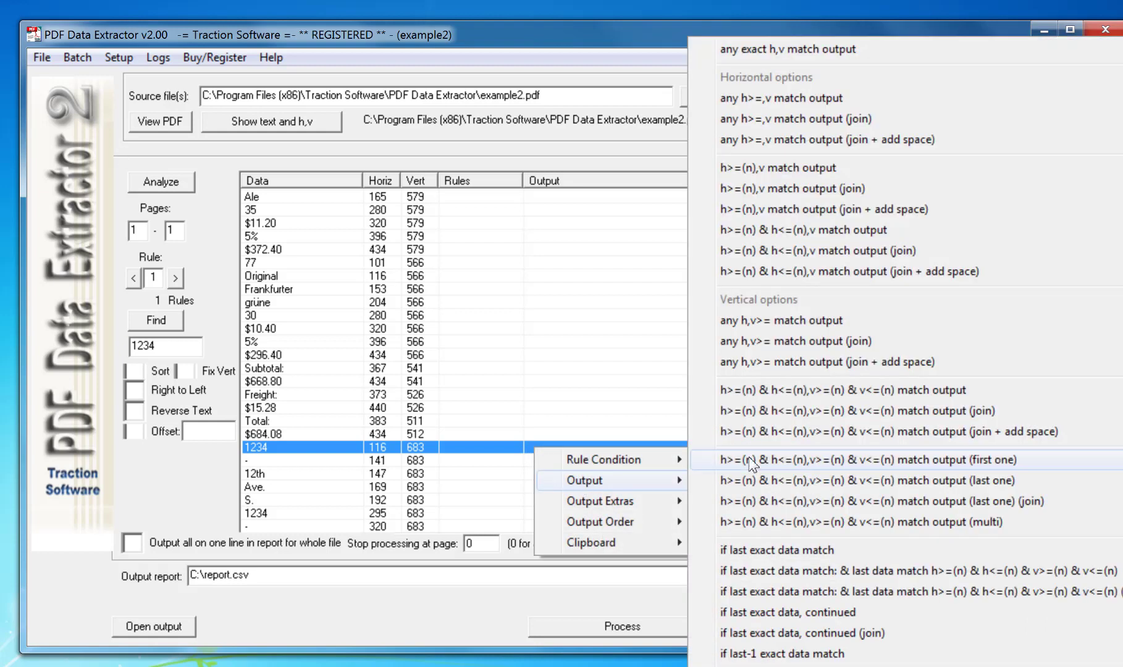
{"action": "left_click", "coordinate": [873, 235]}
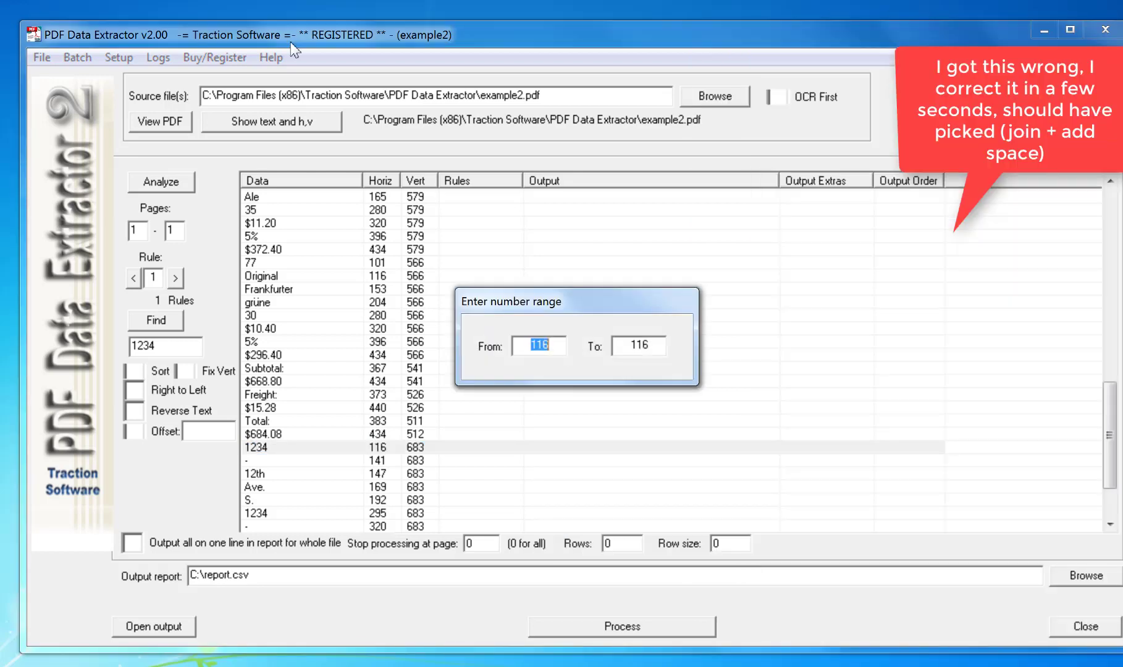
{"action": "left_click_drag", "start_coordinate": [558, 294], "coordinate": [592, 237]}
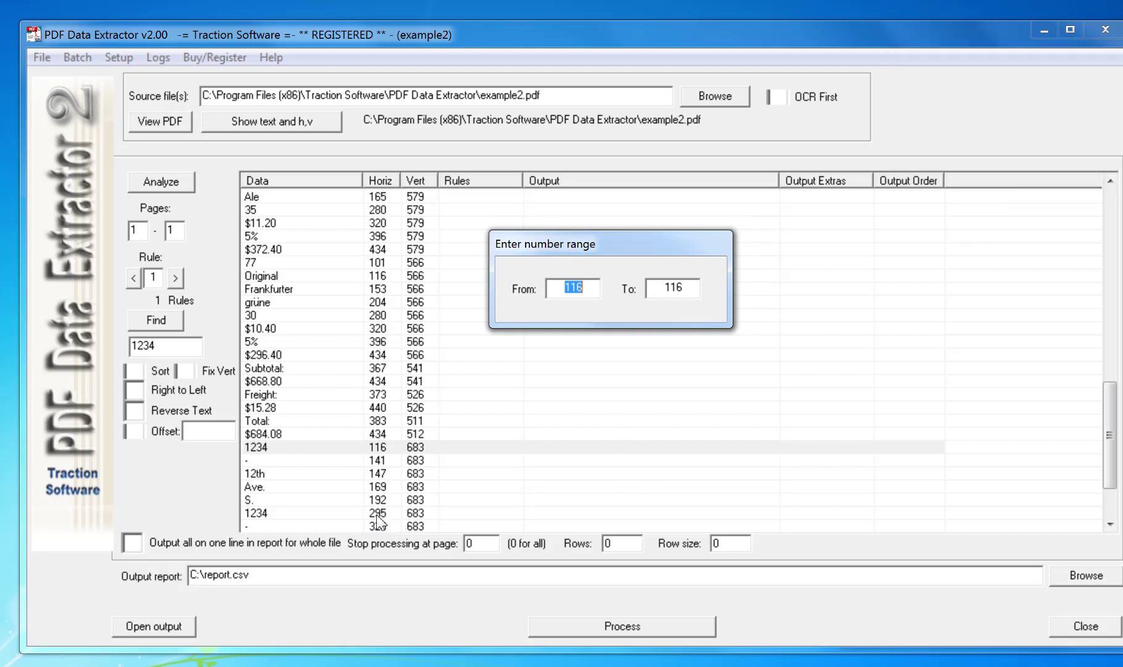
{"action": "double_click", "coordinate": [684, 287]}
{"action": "type", "text": "250"}
{"action": "key", "text": "Return"}
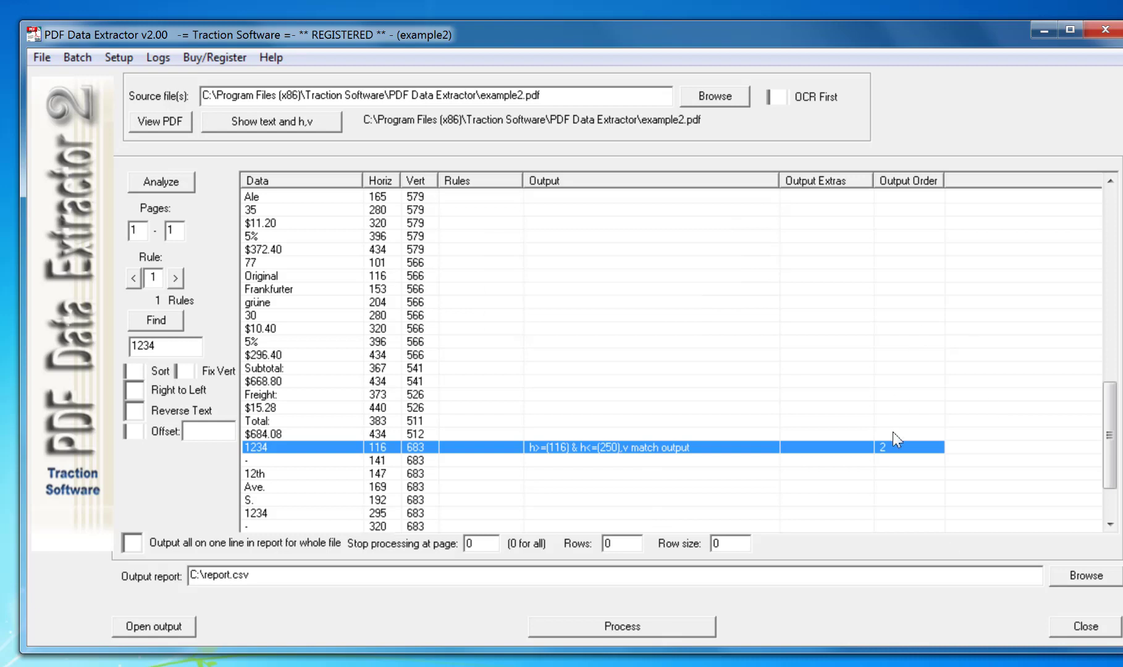
Process example2.pdf and check the Name and Address Line 1 columns in the opened report at a wider width, closing it without saving
{"action": "key", "text": "Return"}
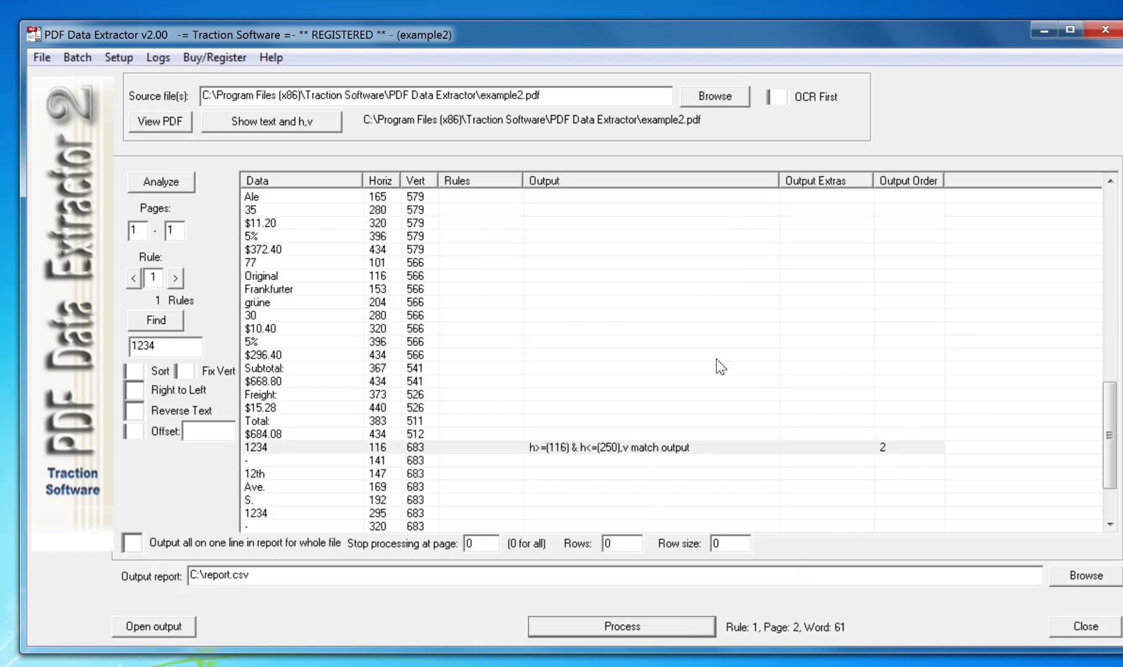
{"action": "key", "text": "Return"}
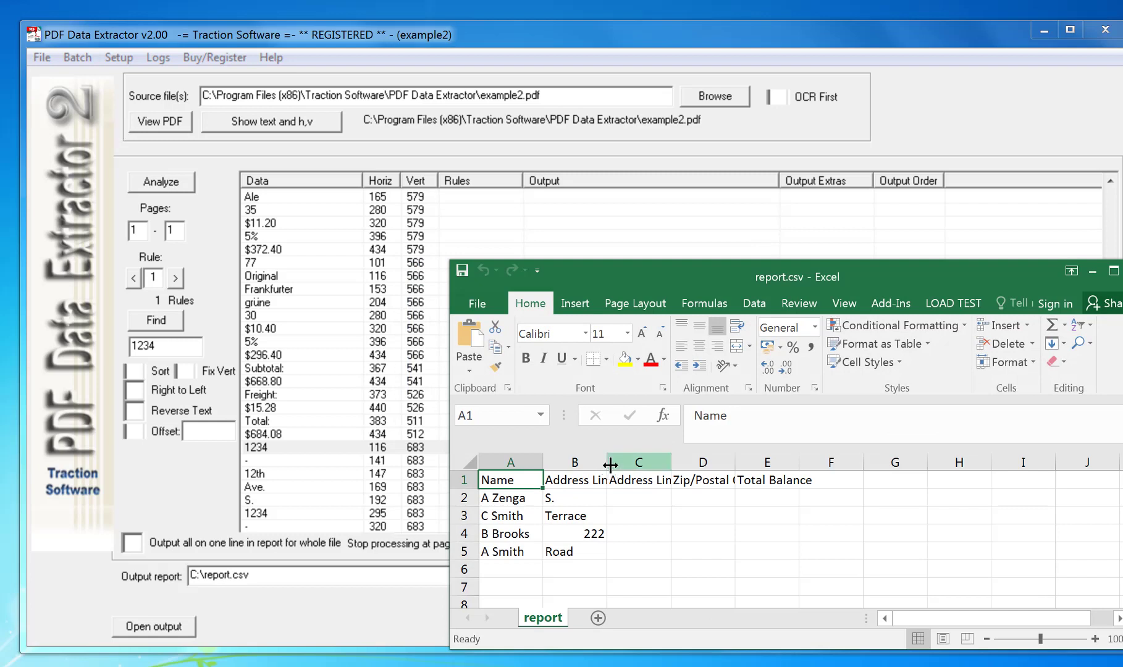
{"action": "left_click_drag", "start_coordinate": [605, 463], "coordinate": [637, 464]}
{"action": "left_click_drag", "start_coordinate": [544, 463], "coordinate": [567, 466]}
{"action": "key", "text": "alt+F4"}
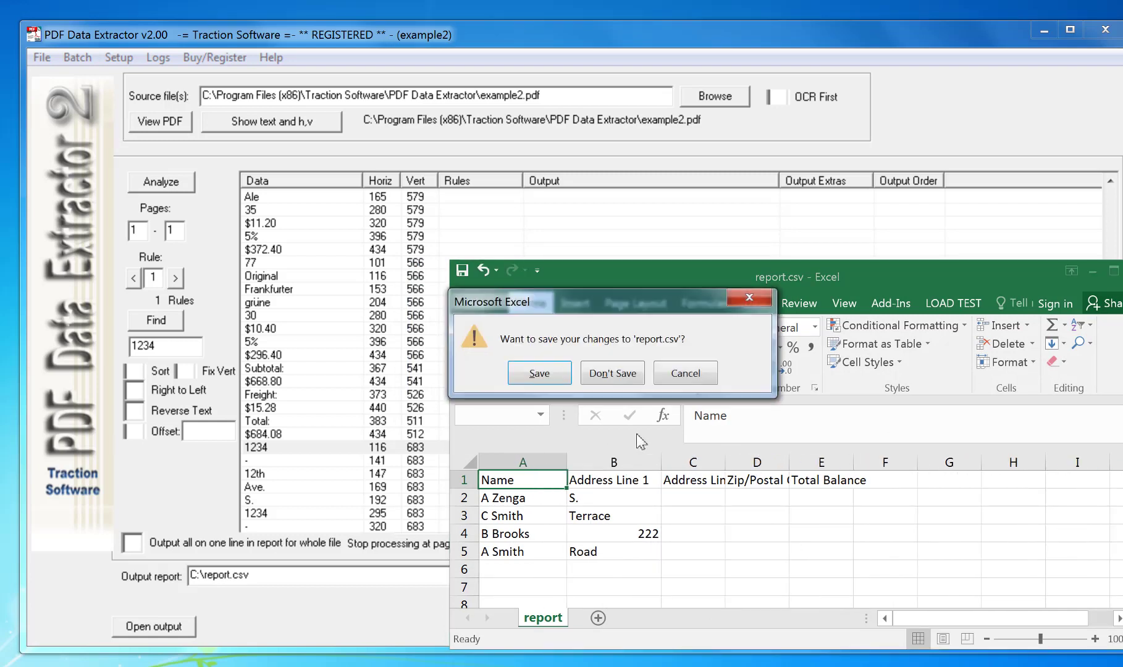
{"action": "left_click", "coordinate": [612, 374]}
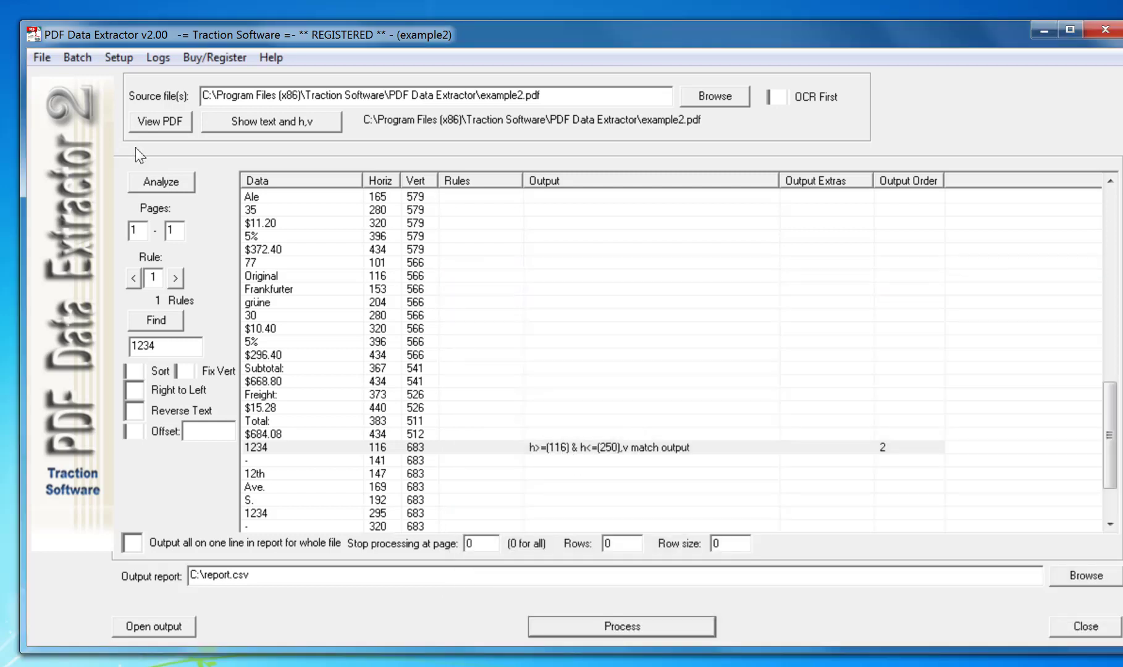
Change the street address row's output to h>=(n) & h<=(n),v match output (join + add space), with a range up to 250
{"action": "right_click", "coordinate": [566, 446]}
{"action": "mouse_move", "coordinate": [610, 478]}
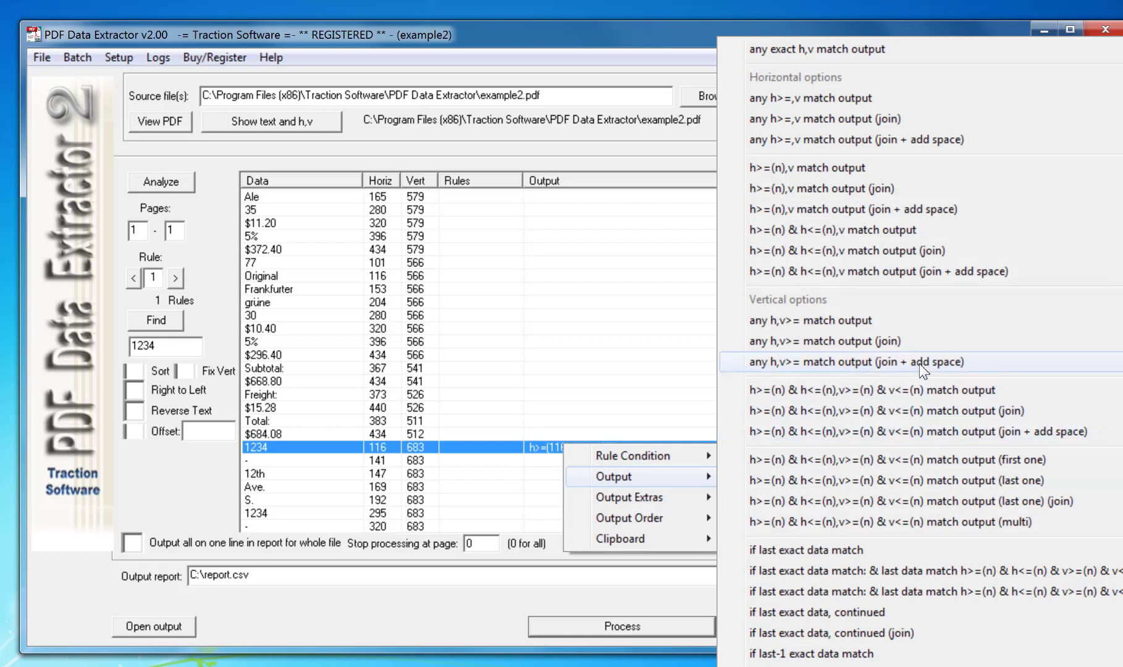
{"action": "left_click", "coordinate": [843, 271]}
{"action": "double_click", "coordinate": [645, 345]}
{"action": "type", "text": "250"}
{"action": "key", "text": "Return"}
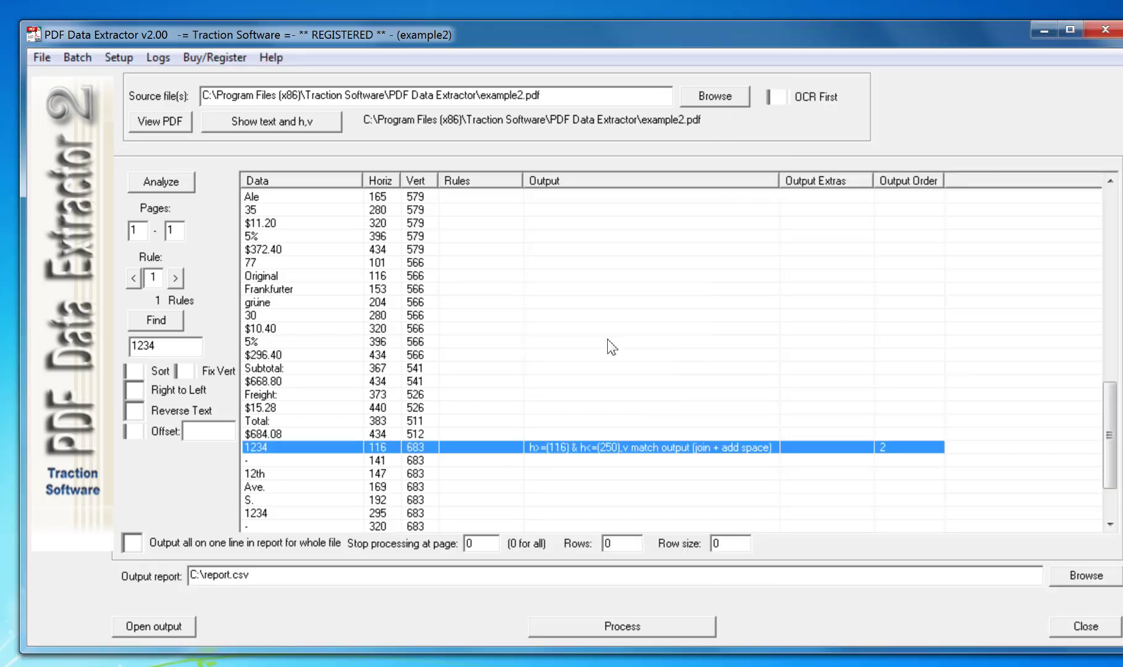
Process example2.pdf again and check the widened Address Line 1 column in the report, closing it without saving
{"action": "left_click", "coordinate": [673, 629]}
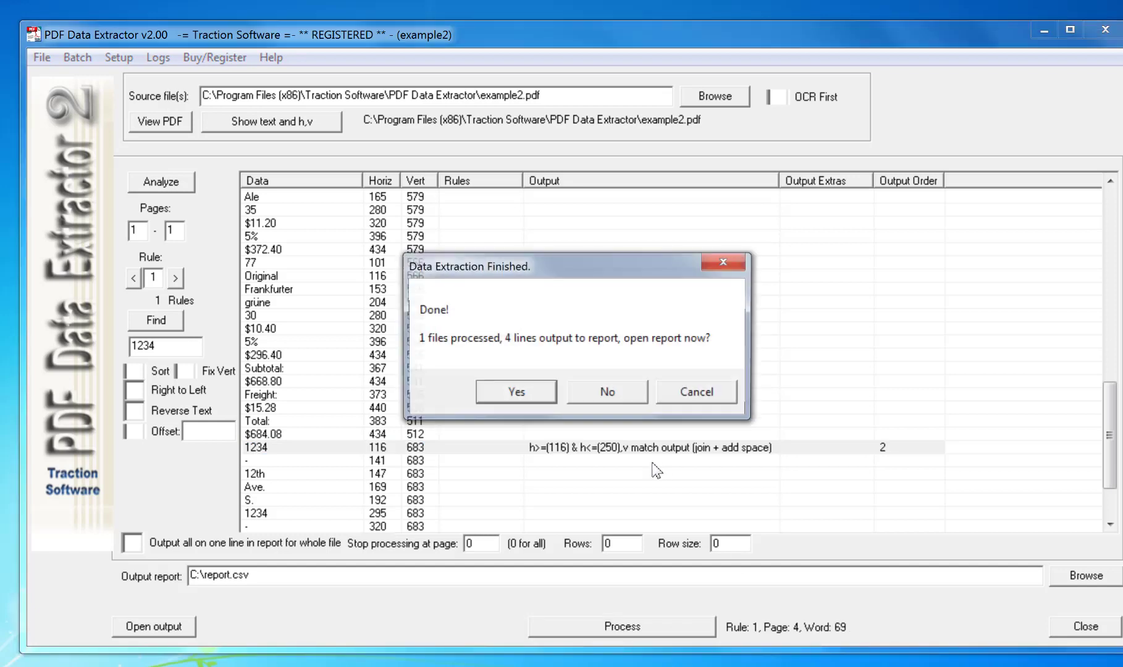
{"action": "left_click", "coordinate": [525, 400]}
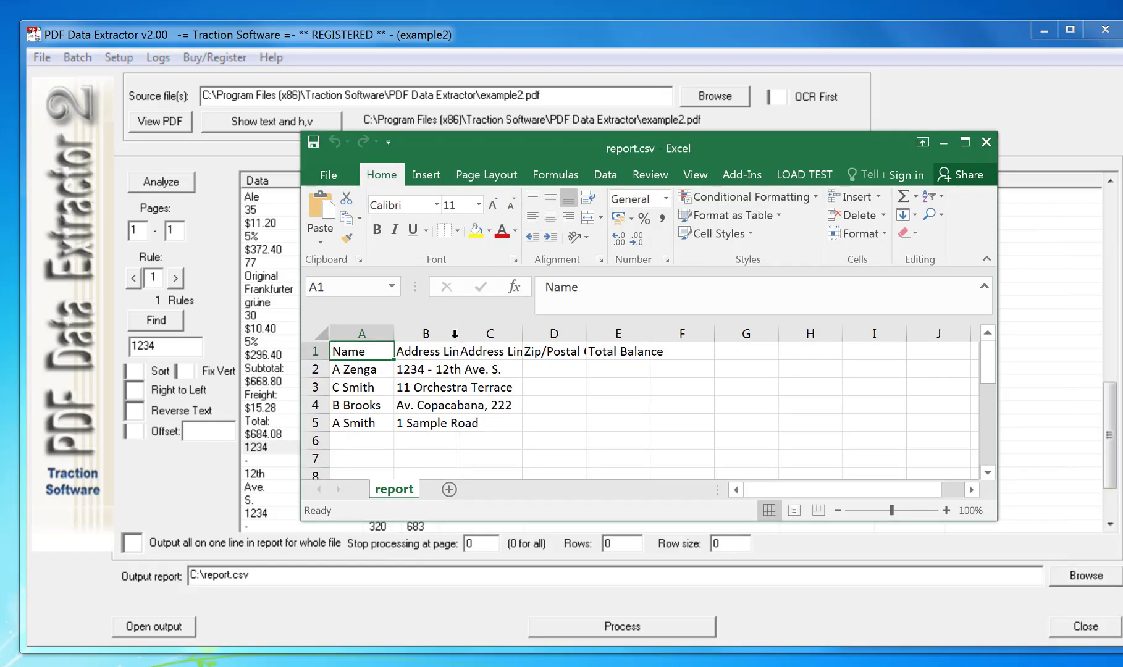
{"action": "left_click_drag", "start_coordinate": [458, 333], "coordinate": [562, 333]}
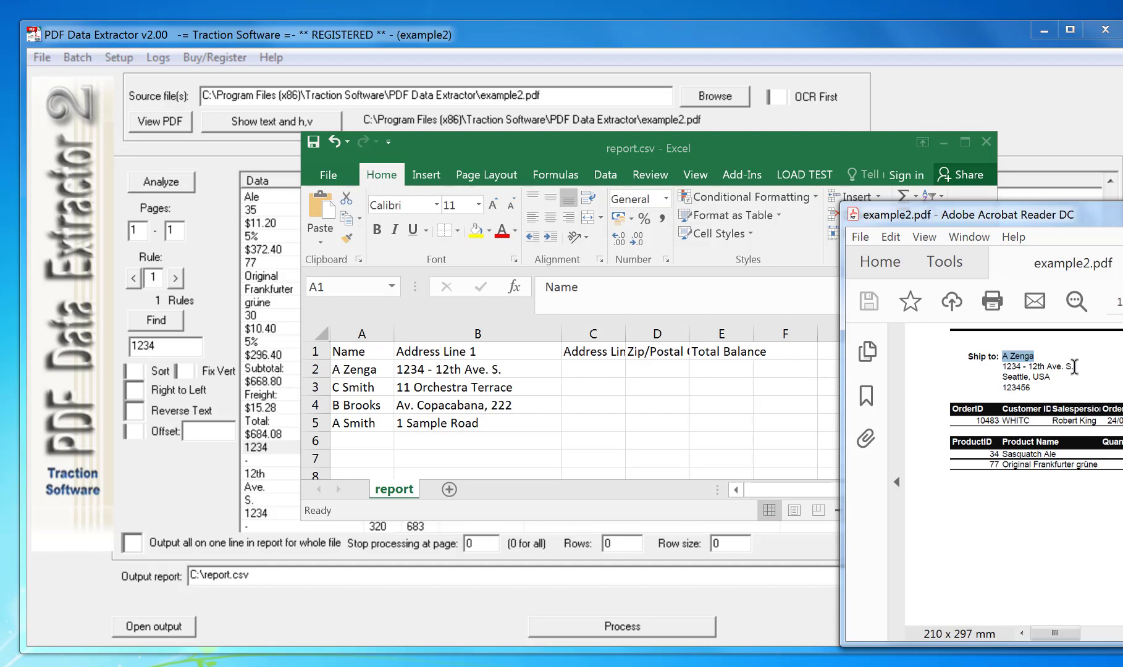
{"action": "left_click", "coordinate": [987, 149]}
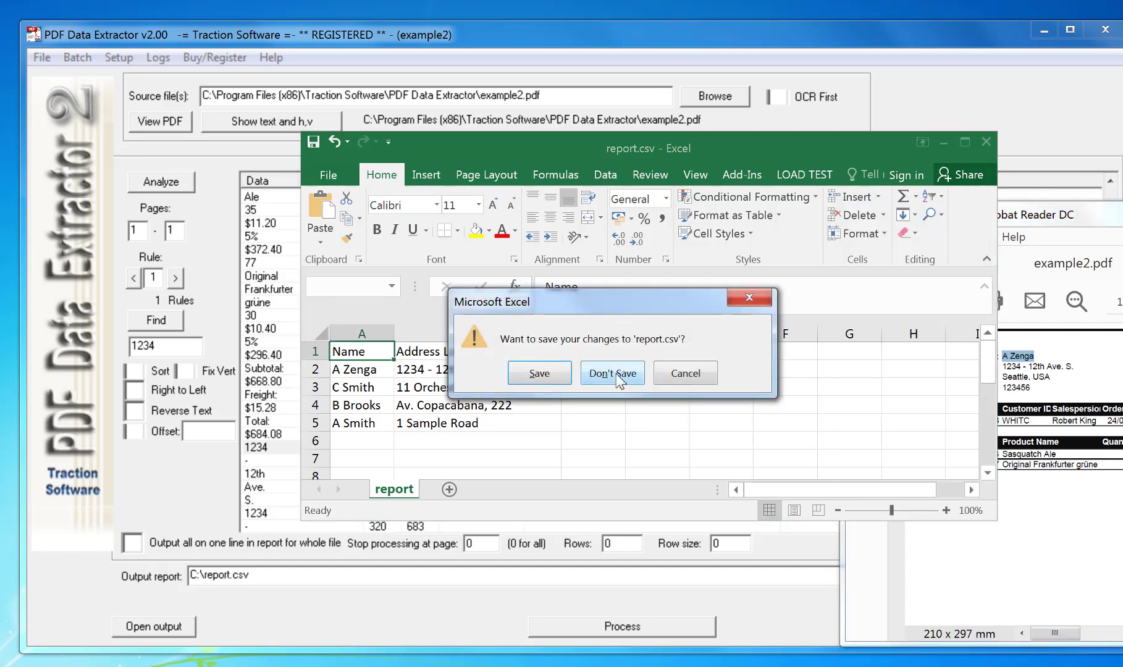
{"action": "left_click", "coordinate": [614, 375]}
Apply h>=(n) & h<=(n),v match output (join + add space) to the ship-to city row at 116, 670, with a range up to 250
{"action": "left_click", "coordinate": [501, 504]}
{"action": "scroll", "coordinate": [501, 489], "scroll_direction": "down", "scroll_amount": 2}
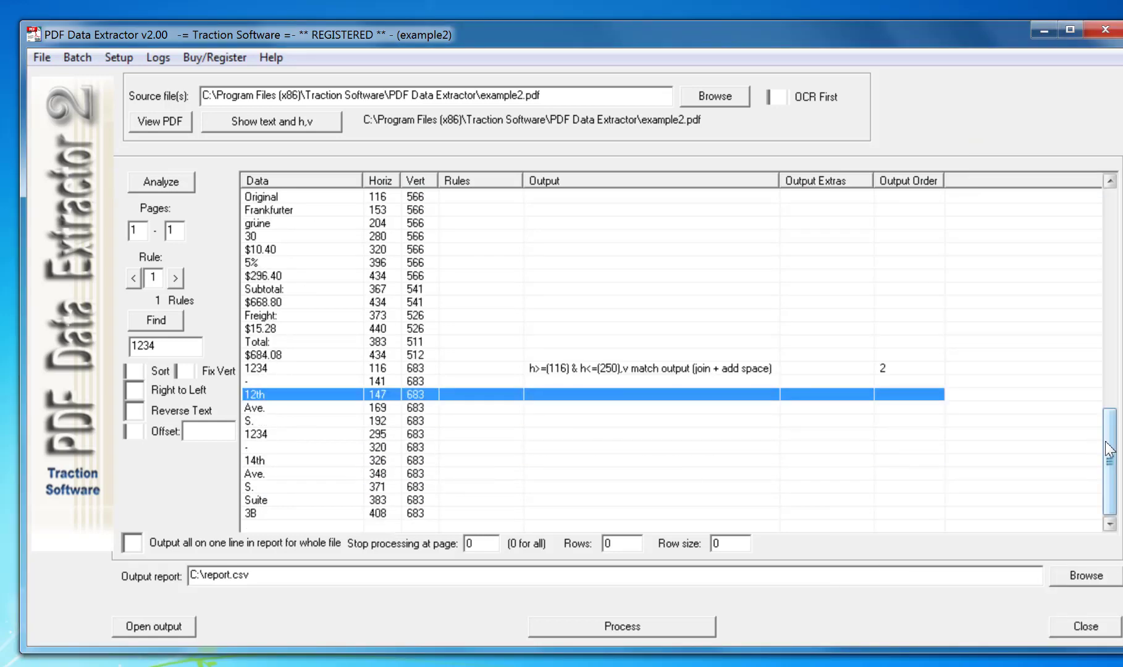
{"action": "left_click_drag", "start_coordinate": [1111, 449], "coordinate": [1083, 216]}
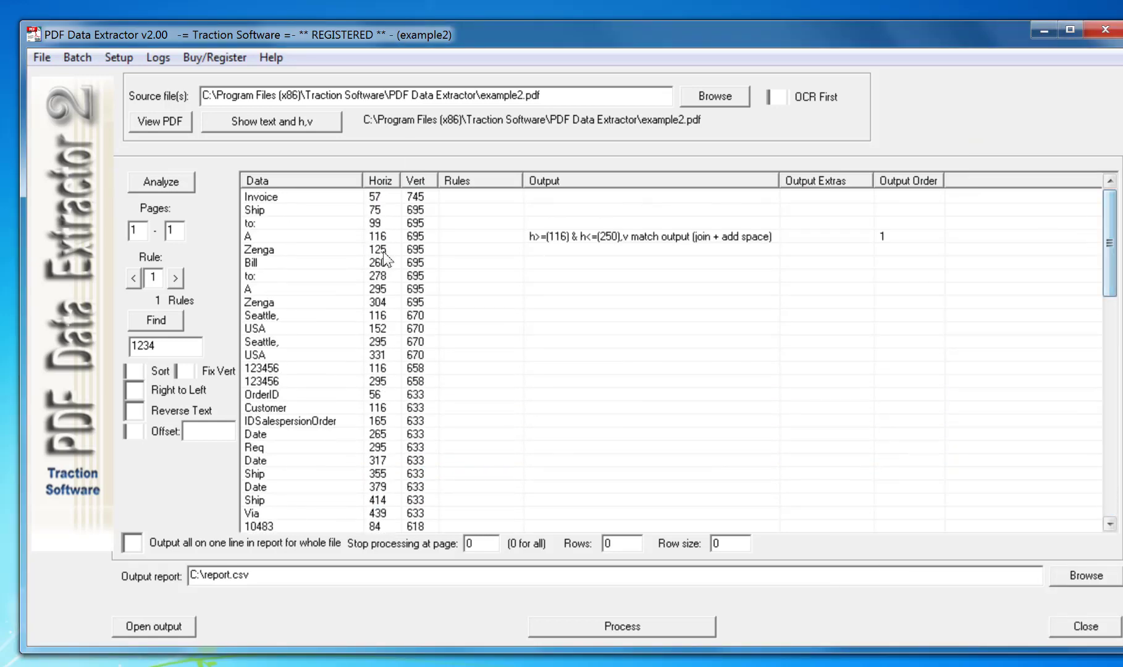
{"action": "left_click", "coordinate": [349, 317]}
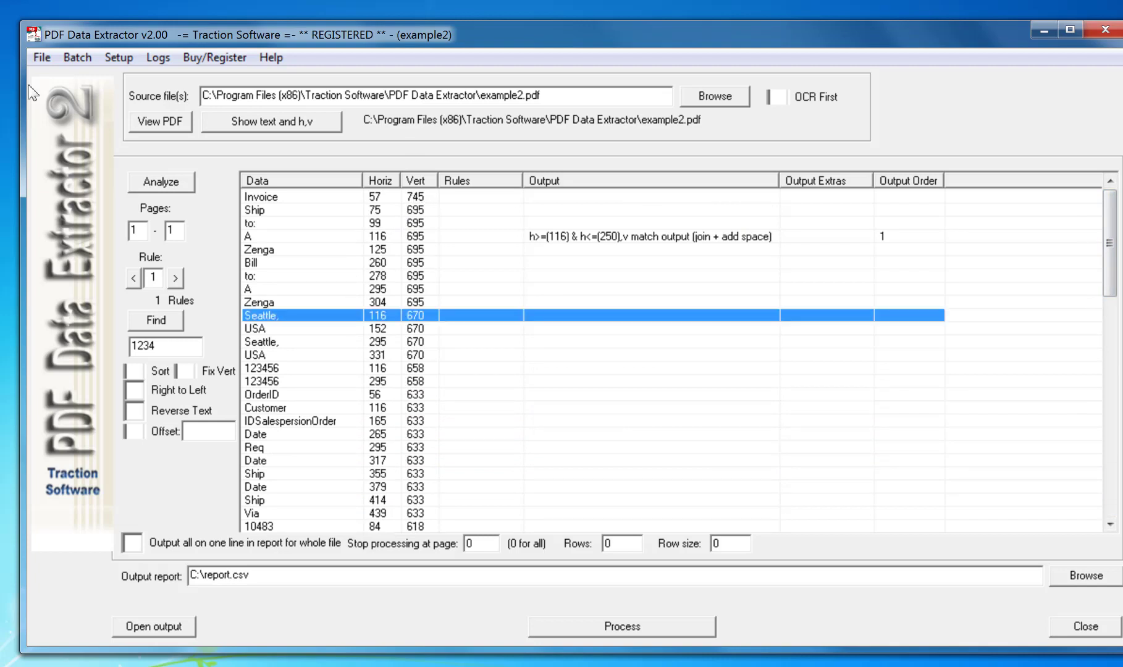
{"action": "right_click", "coordinate": [540, 322]}
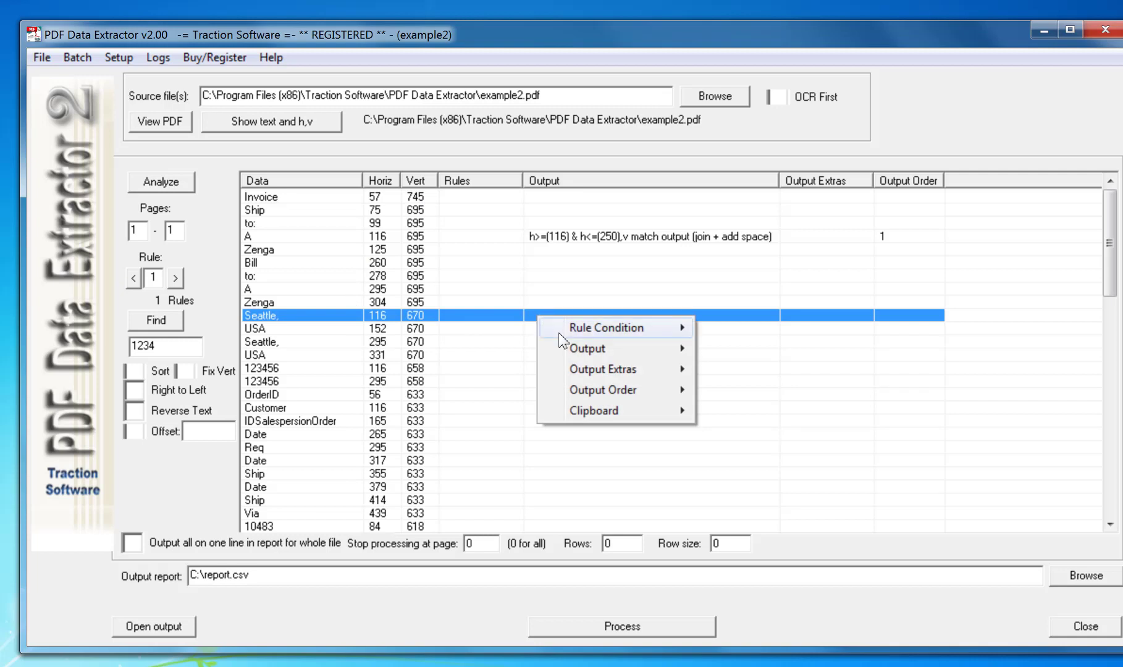
{"action": "mouse_move", "coordinate": [587, 349]}
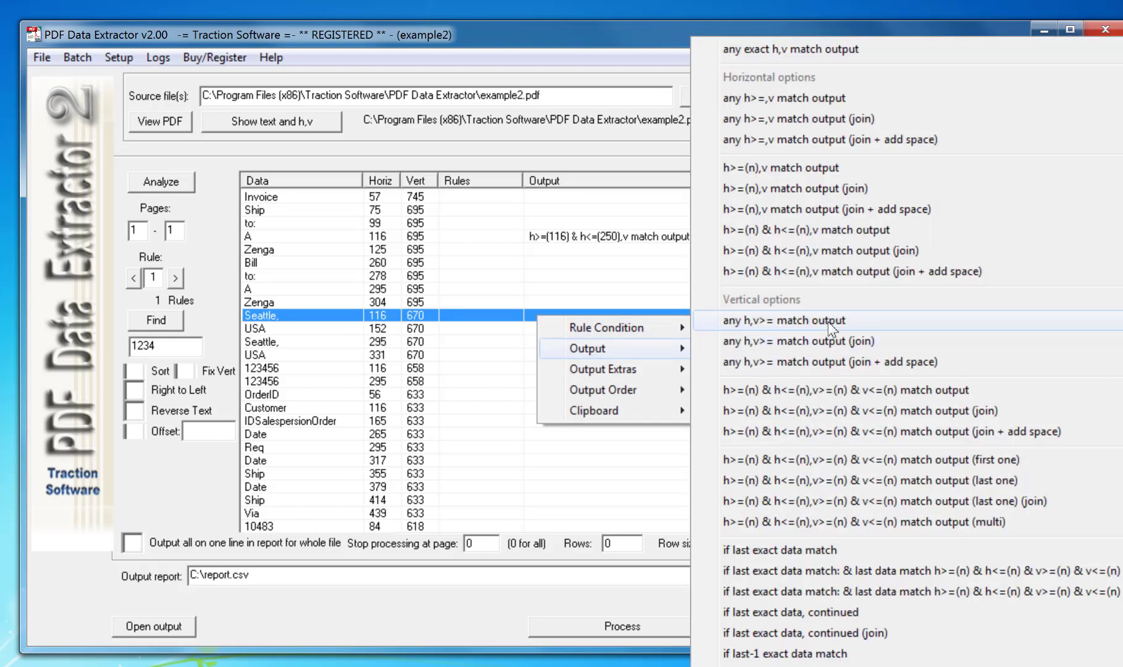
{"action": "left_click", "coordinate": [859, 271]}
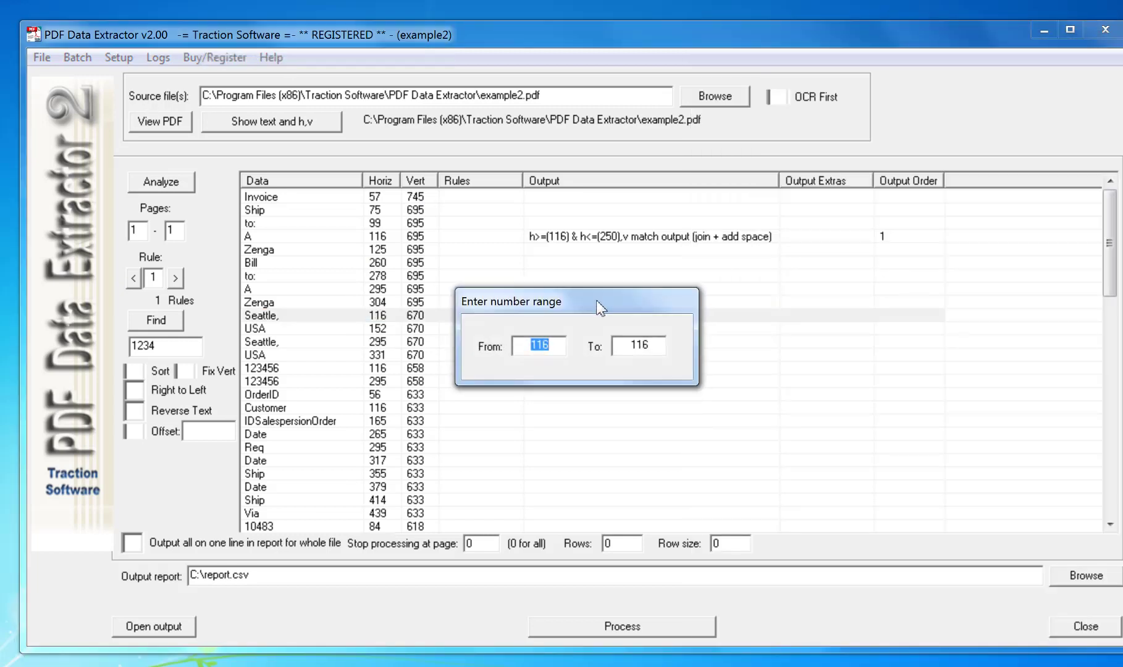
{"action": "key", "text": "Tab"}
{"action": "key", "text": "Return"}
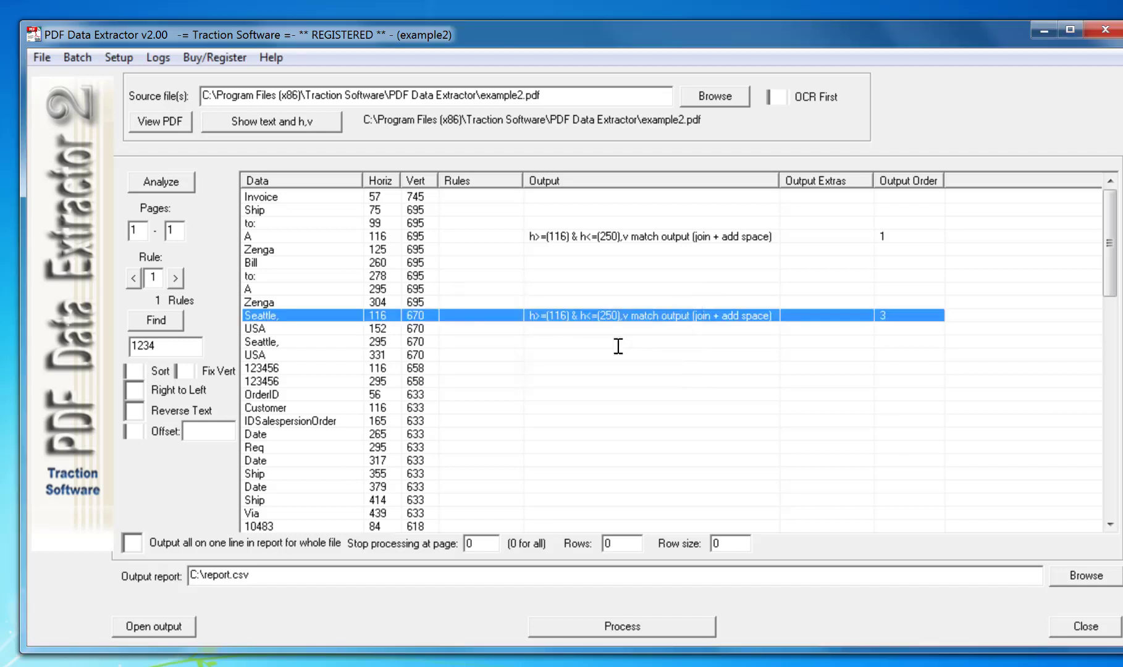
Process example2.pdf and check the report with columns A to C widened for both address lines, closing it without saving
{"action": "left_click", "coordinate": [681, 631]}
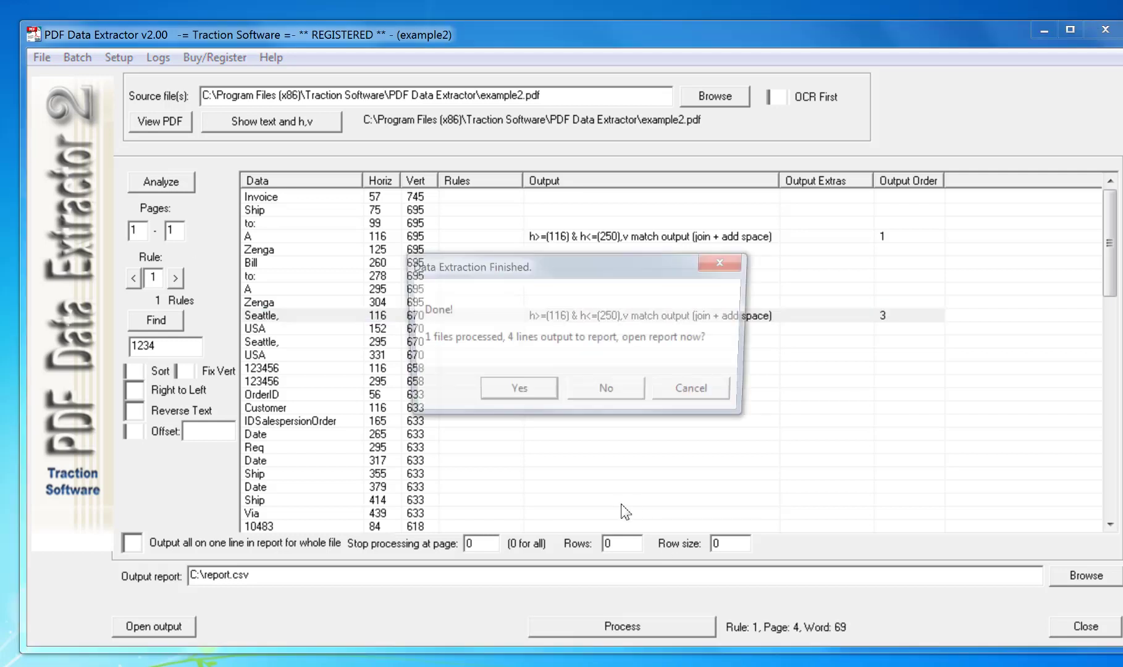
{"action": "key", "text": "Return"}
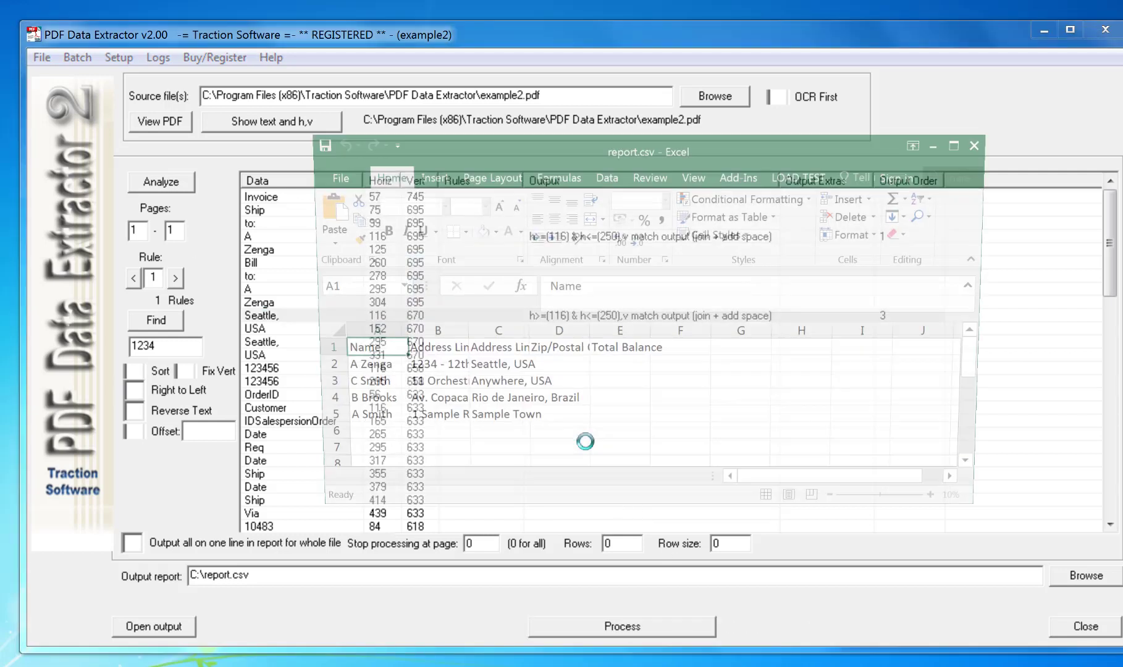
{"action": "left_click_drag", "start_coordinate": [522, 334], "coordinate": [592, 333]}
{"action": "left_click_drag", "start_coordinate": [457, 334], "coordinate": [569, 335]}
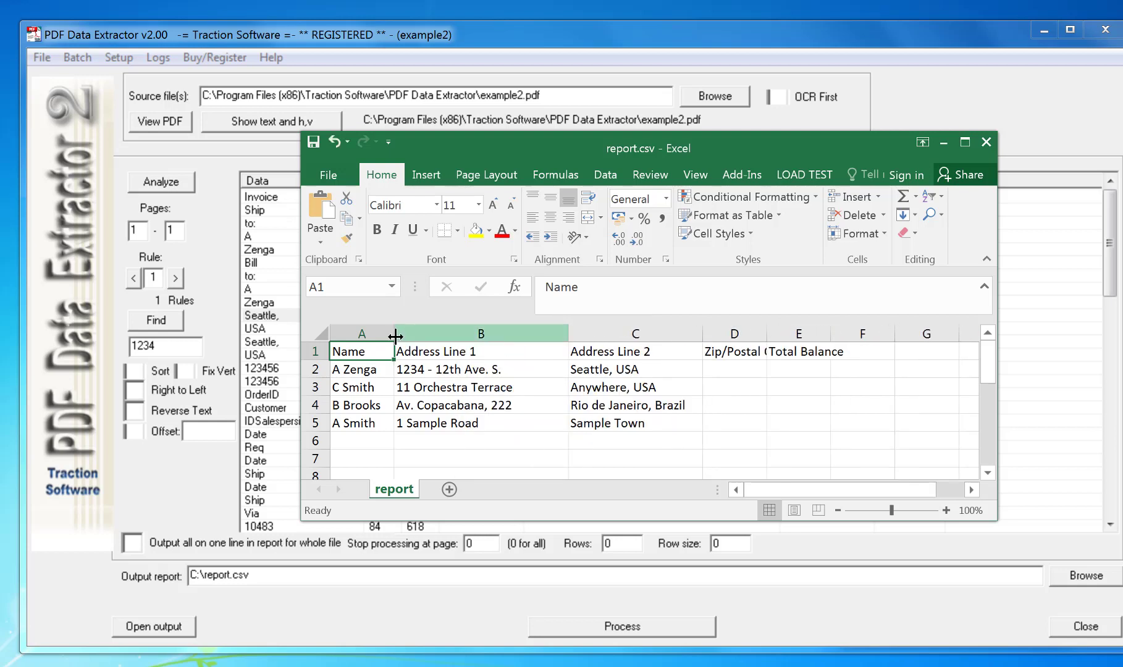
{"action": "left_click_drag", "start_coordinate": [394, 337], "coordinate": [439, 333]}
{"action": "left_click", "coordinate": [987, 143]}
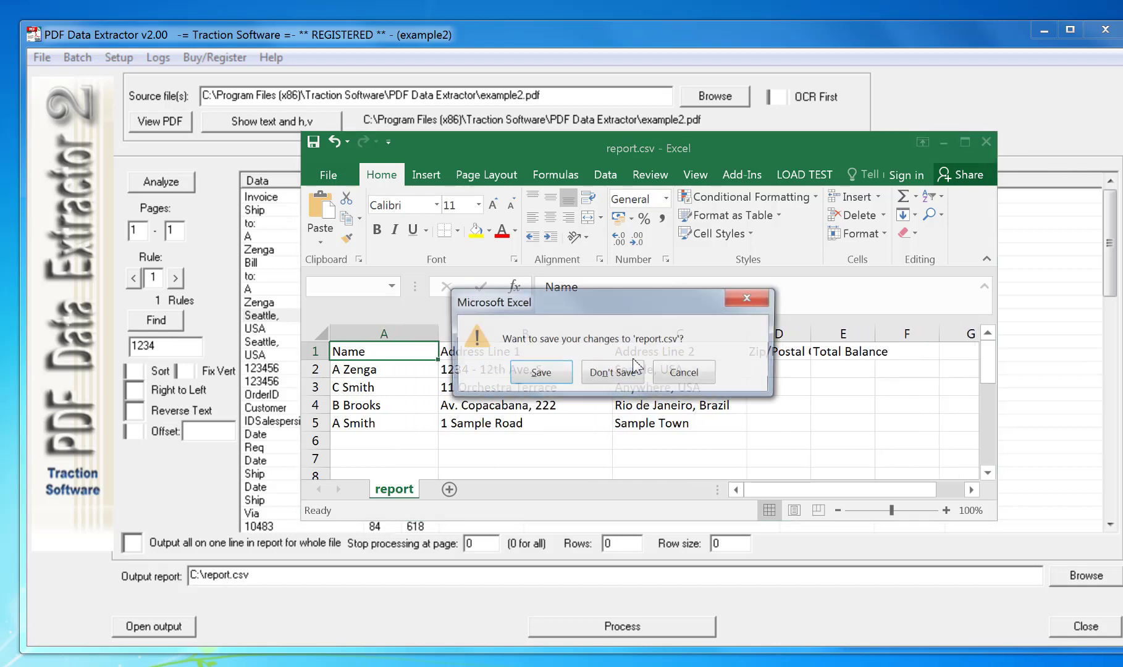
{"action": "left_click", "coordinate": [618, 380]}
Apply h>=(n) & h<=(n),v match output (join) to the ship-to postal code row at 116, 658, with a range up to 250
{"action": "left_click", "coordinate": [473, 369]}
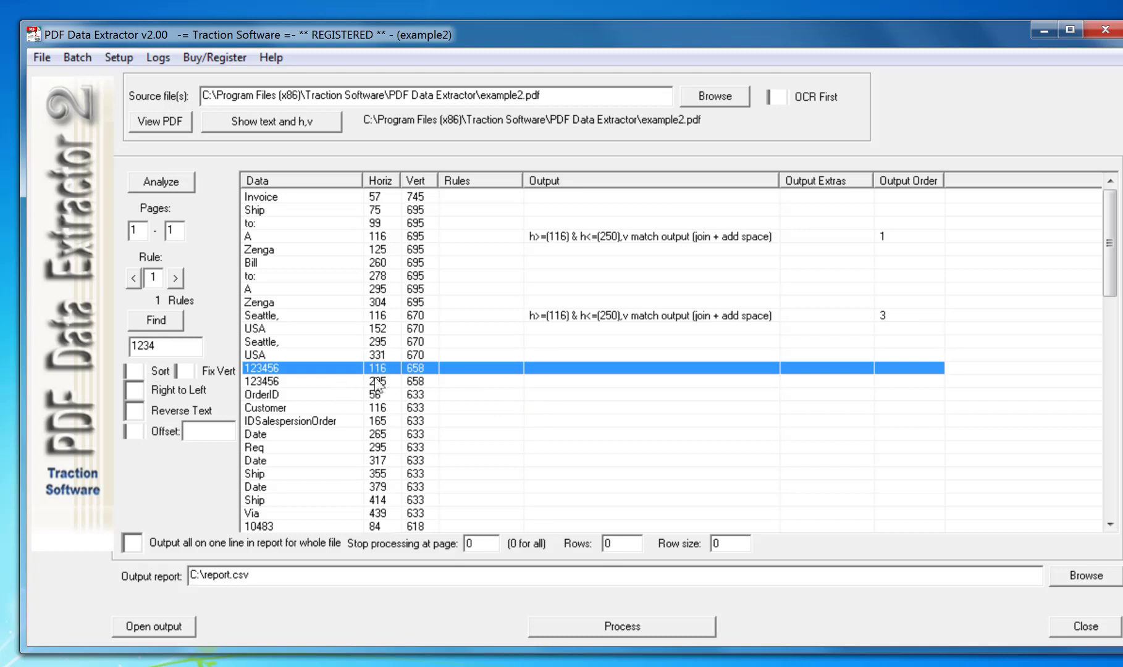
{"action": "right_click", "coordinate": [547, 370]}
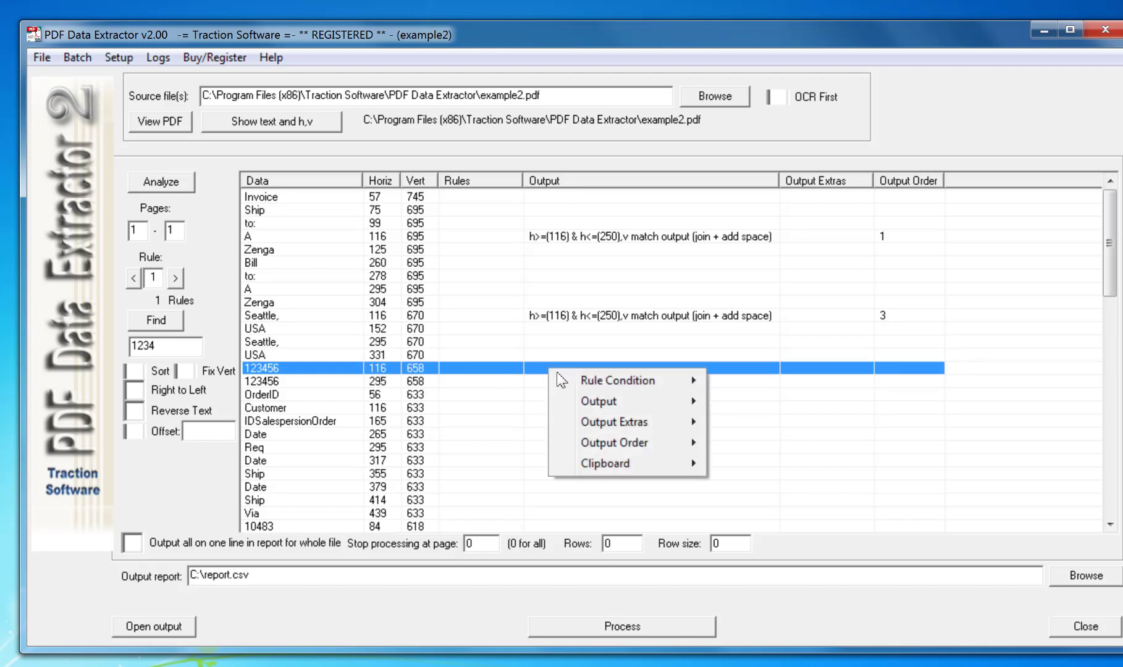
{"action": "mouse_move", "coordinate": [587, 402]}
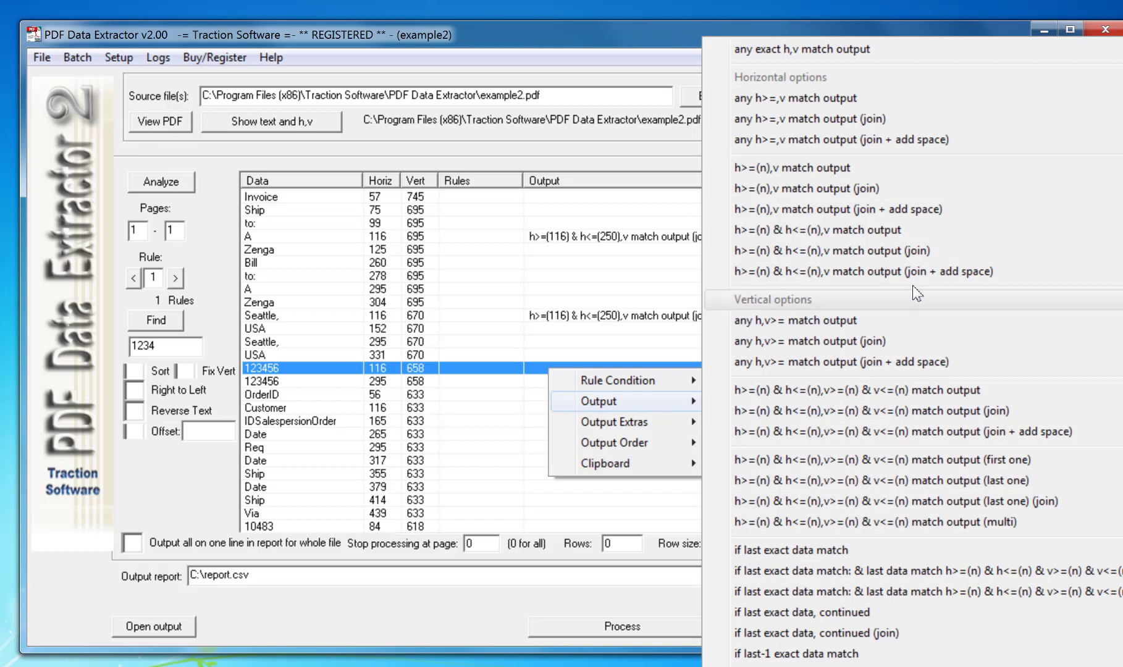
{"action": "left_click", "coordinate": [904, 253]}
{"action": "key", "text": "Tab"}
{"action": "type", "text": "2"}
{"action": "key", "text": "Return"}
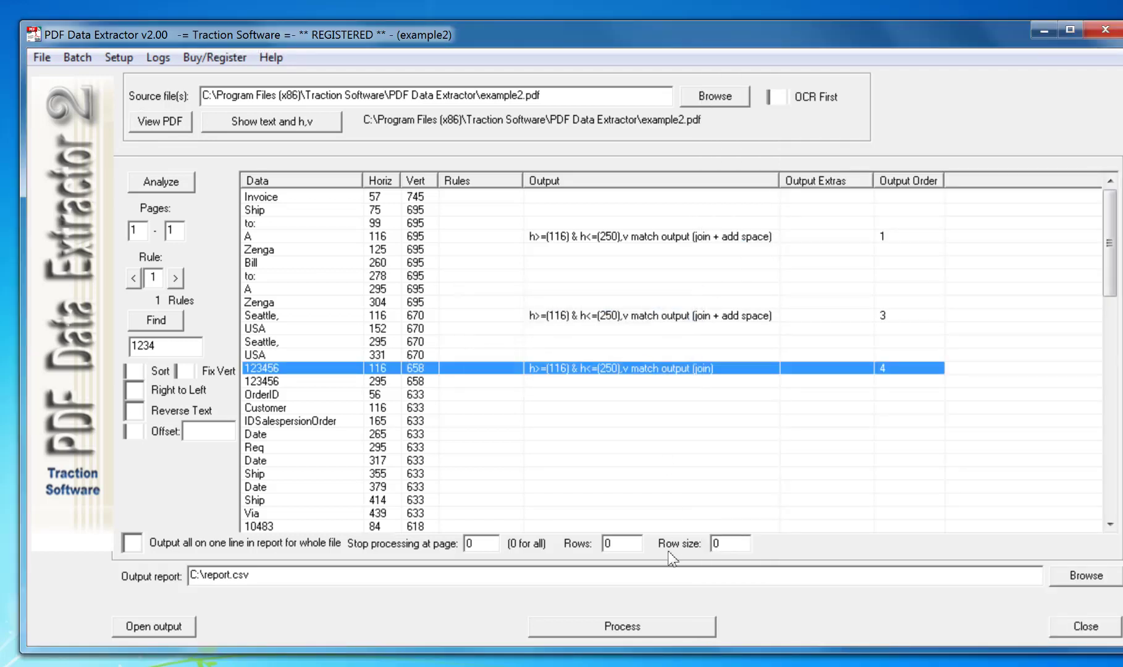
Process example2.pdf, open the report, and widen columns C and D to check the extracted postal codes
{"action": "left_click", "coordinate": [700, 632]}
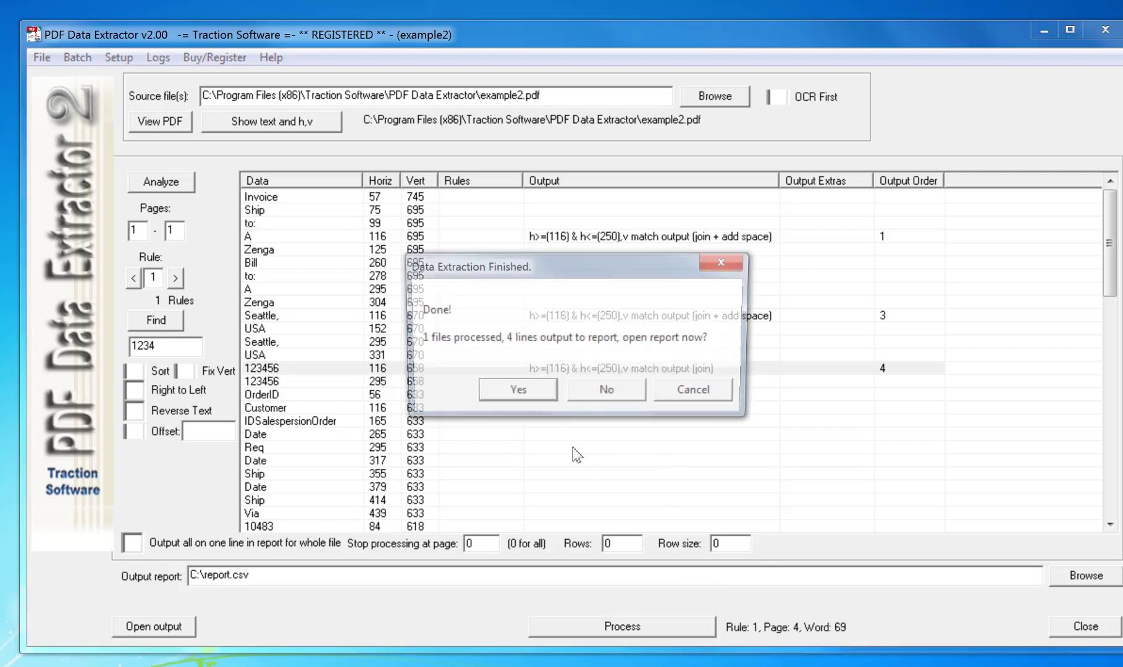
{"action": "left_click", "coordinate": [511, 399]}
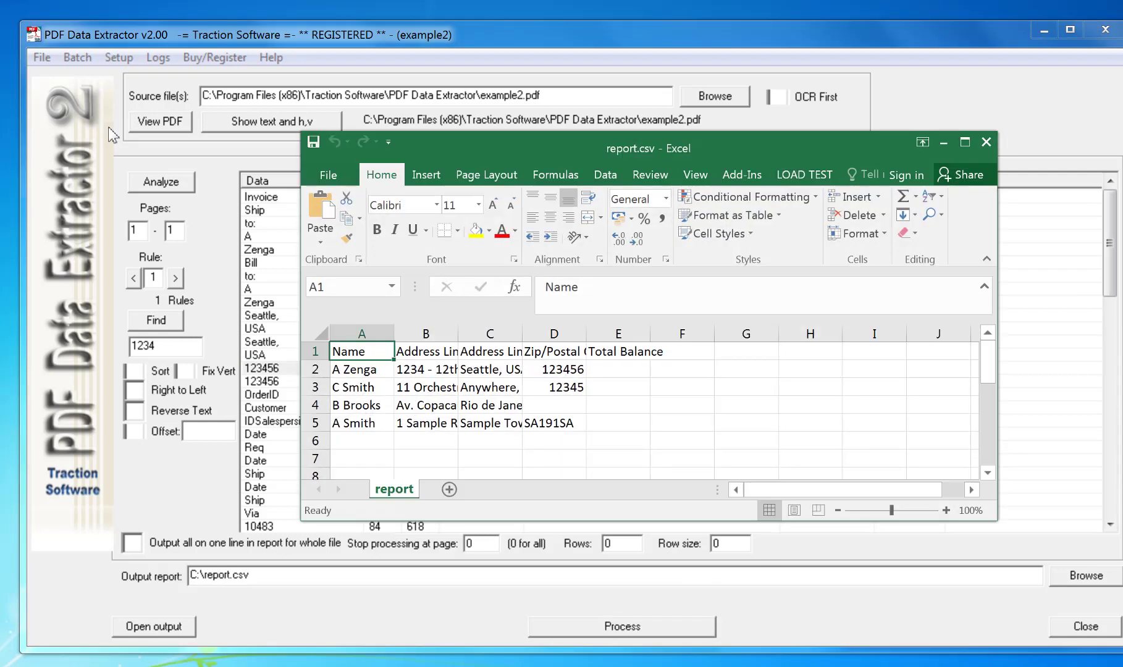
{"action": "left_click_drag", "start_coordinate": [586, 334], "coordinate": [670, 333]}
{"action": "left_click_drag", "start_coordinate": [523, 334], "coordinate": [669, 333]}
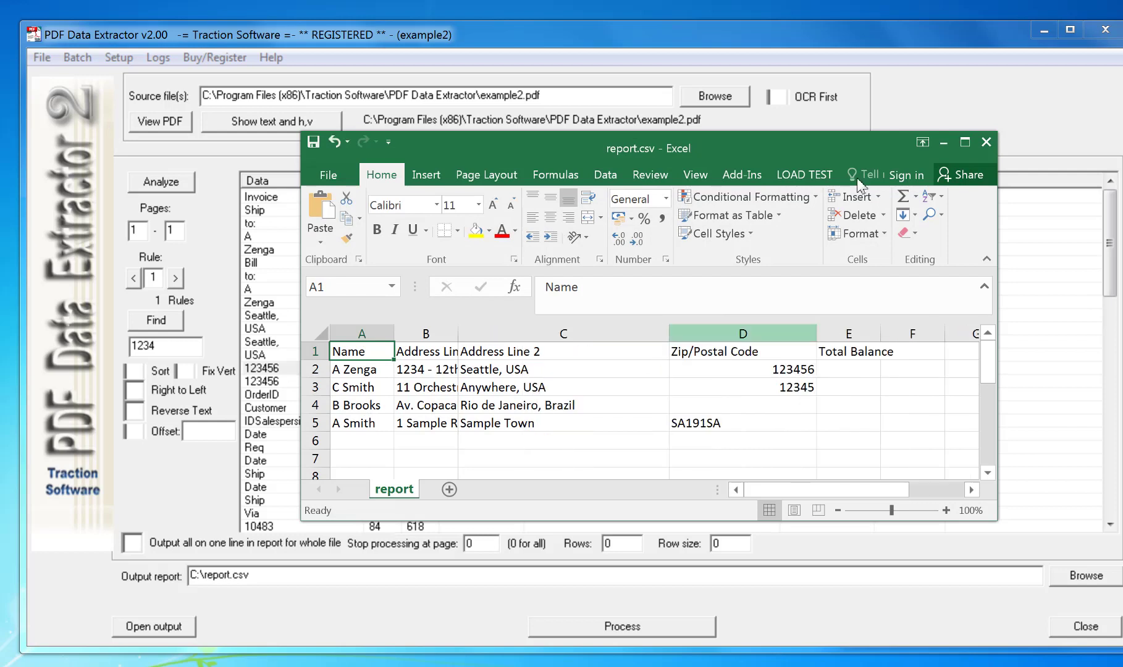
Close the report without saving and find the invoice total $684.08, copied from the PDF, in the analyzed data
{"action": "left_click", "coordinate": [987, 142]}
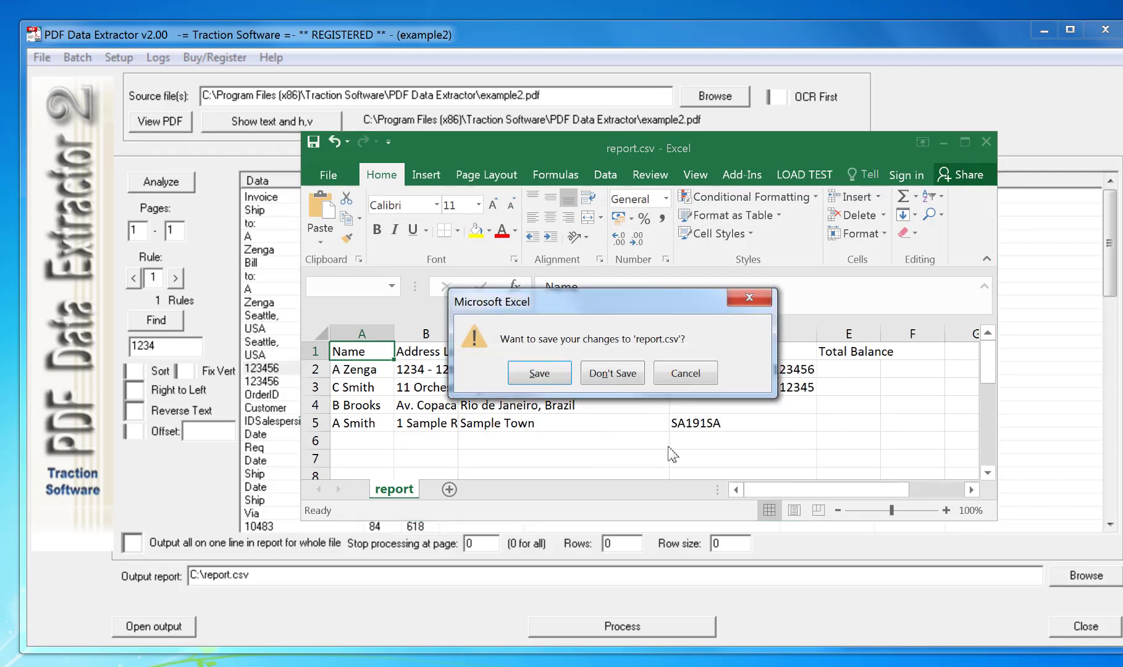
{"action": "left_click", "coordinate": [621, 376]}
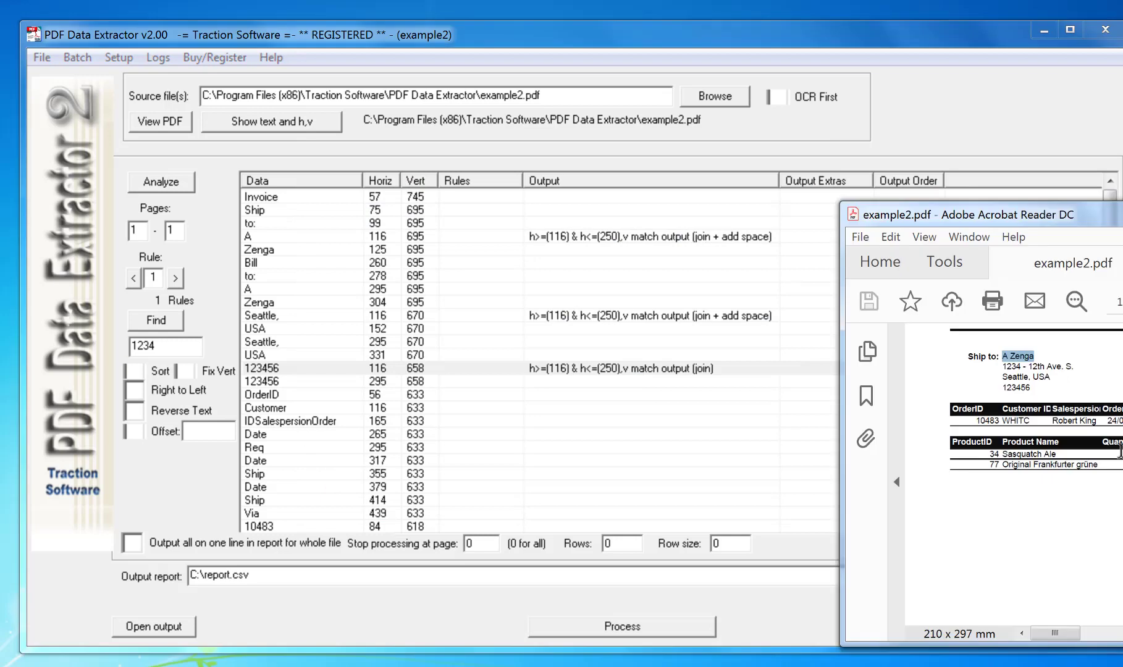
{"action": "left_click_drag", "start_coordinate": [1055, 634], "coordinate": [1104, 634]}
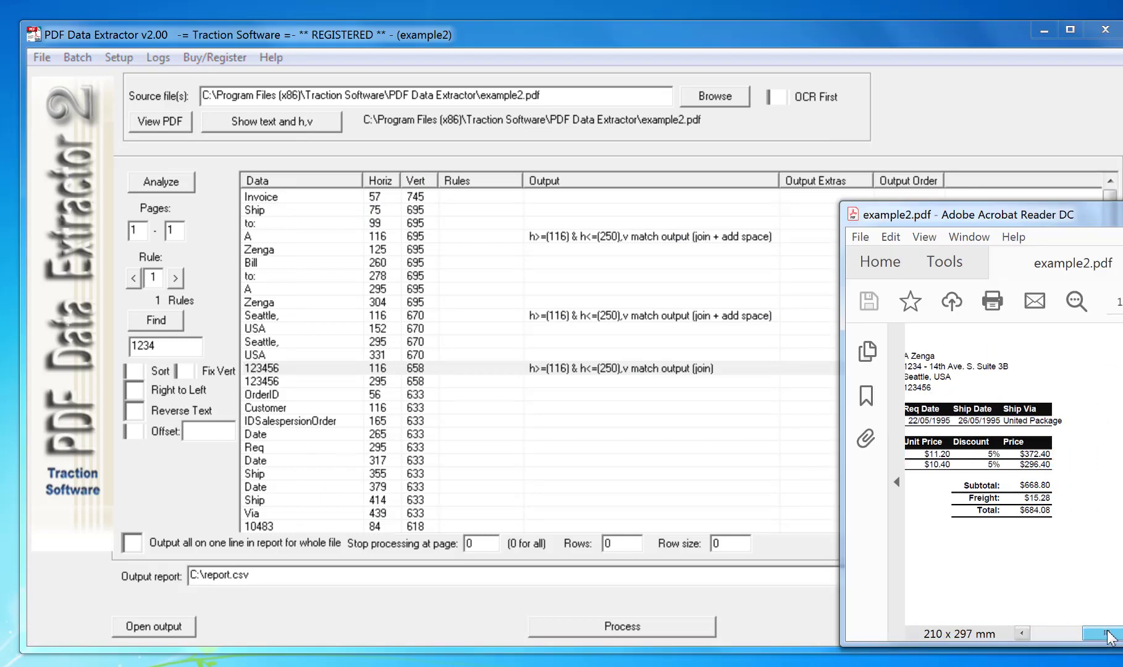
{"action": "left_click_drag", "start_coordinate": [1053, 510], "coordinate": [1020, 511]}
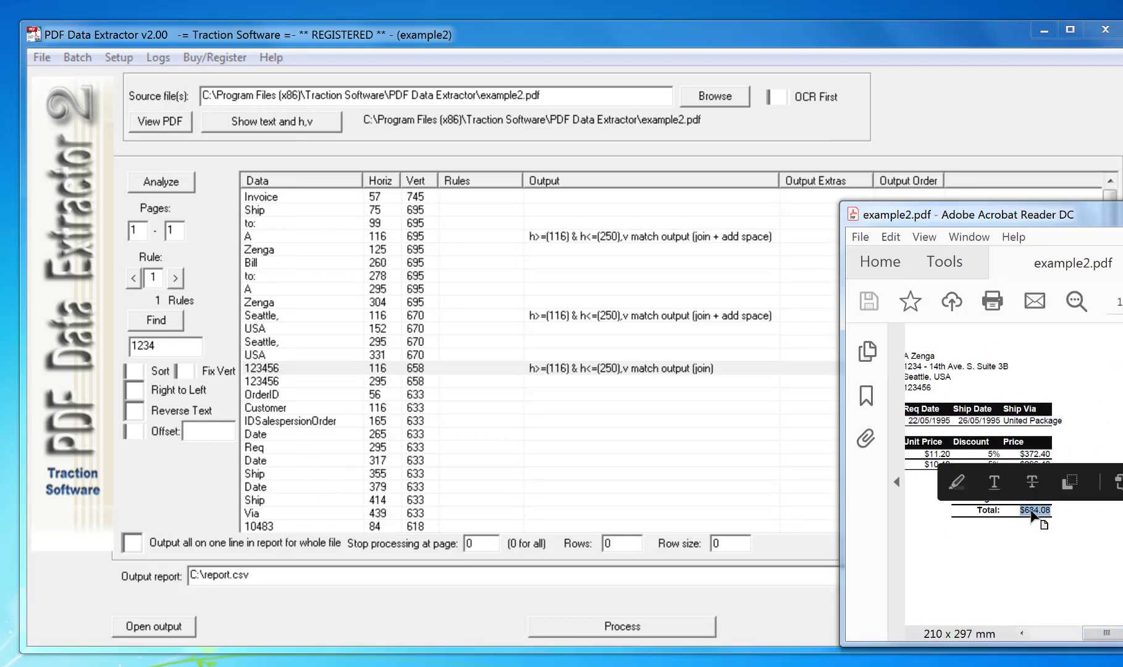
{"action": "right_click", "coordinate": [1038, 521]}
{"action": "left_click", "coordinate": [1074, 531]}
{"action": "left_click", "coordinate": [185, 346]}
{"action": "double_click", "coordinate": [189, 343]}
{"action": "key", "text": "ctrl+v"}
{"action": "left_click", "coordinate": [162, 320]}
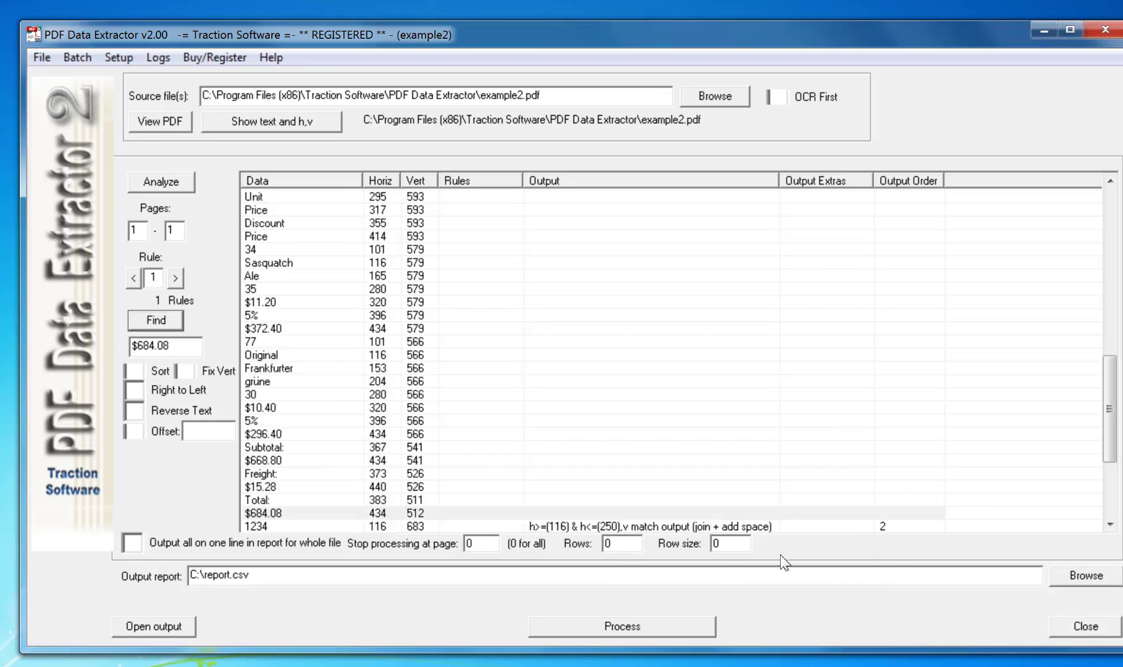
{"action": "scroll", "coordinate": [1110, 444], "scroll_direction": "down", "scroll_amount": 3}
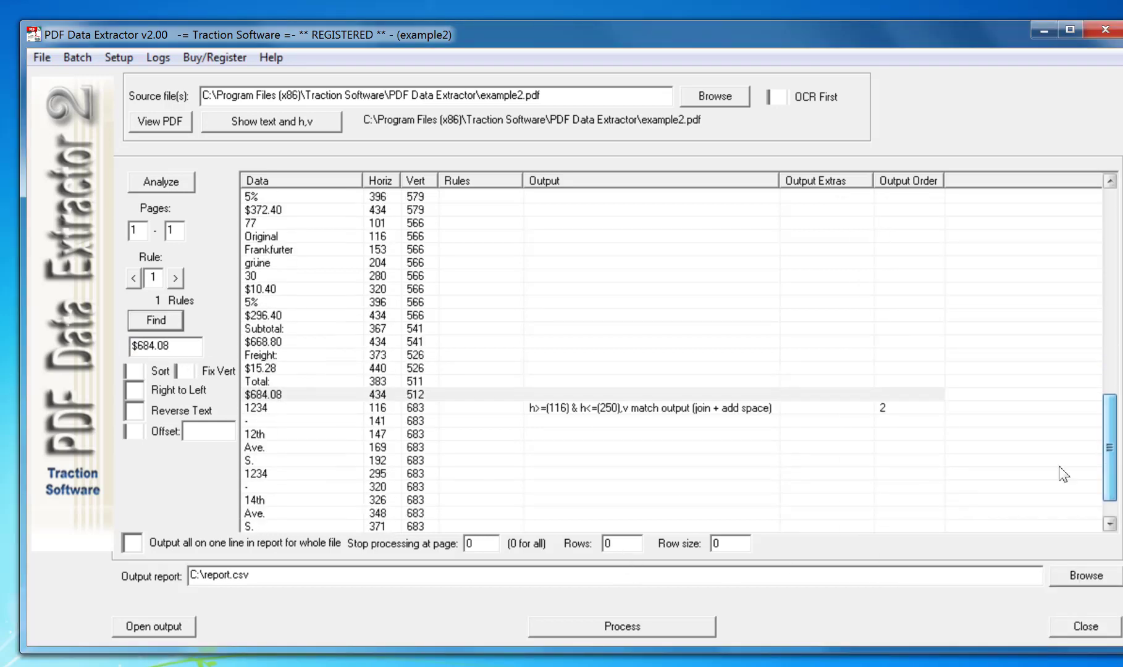
Compare the total's placement across the PDF pages and apply if last exact data match output with Total: to the $684.08 row
{"action": "left_click", "coordinate": [505, 391]}
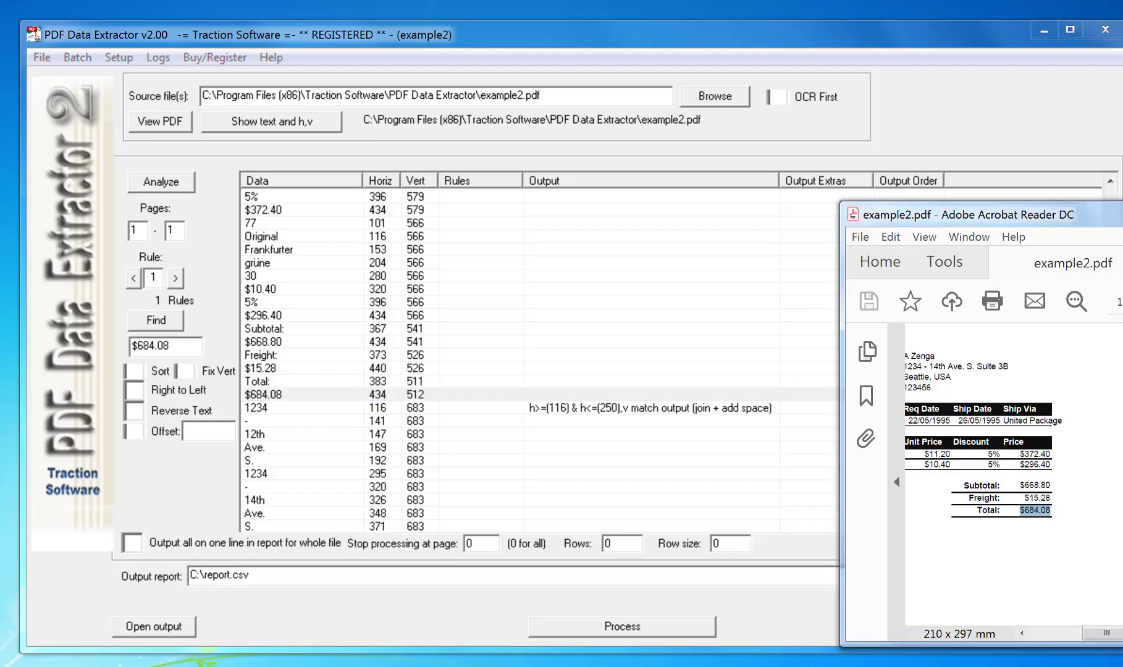
{"action": "left_click", "coordinate": [1077, 423]}
{"action": "scroll", "coordinate": [982, 433], "scroll_direction": "down", "scroll_amount": 10}
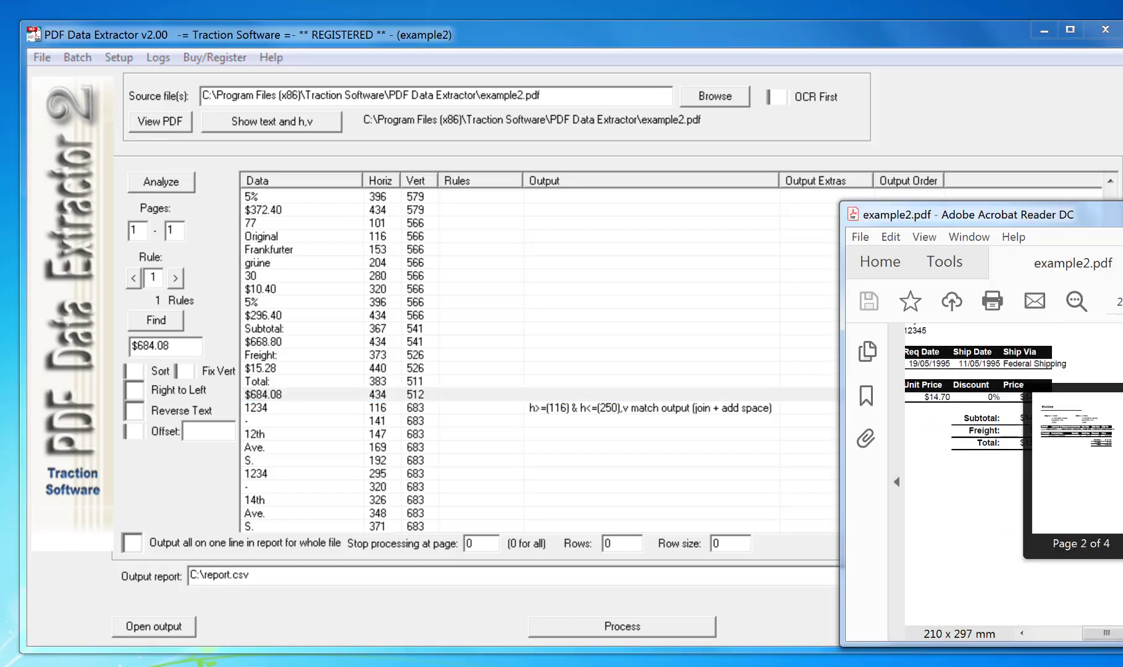
{"action": "scroll", "coordinate": [989, 433], "scroll_direction": "down", "scroll_amount": 5}
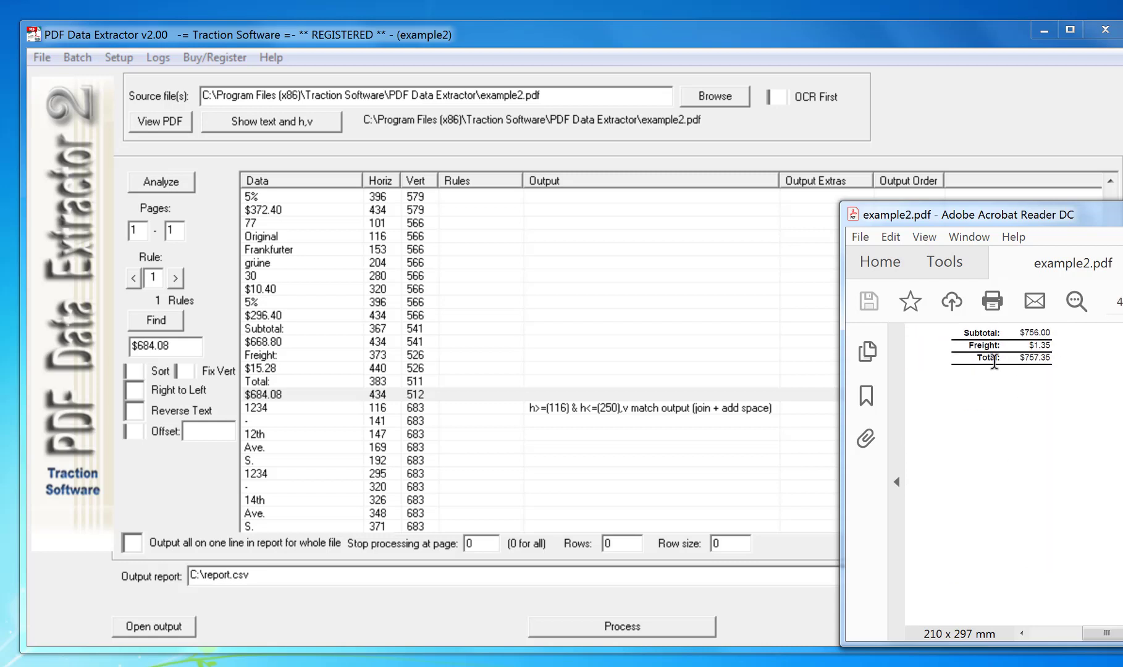
{"action": "left_click", "coordinate": [548, 395]}
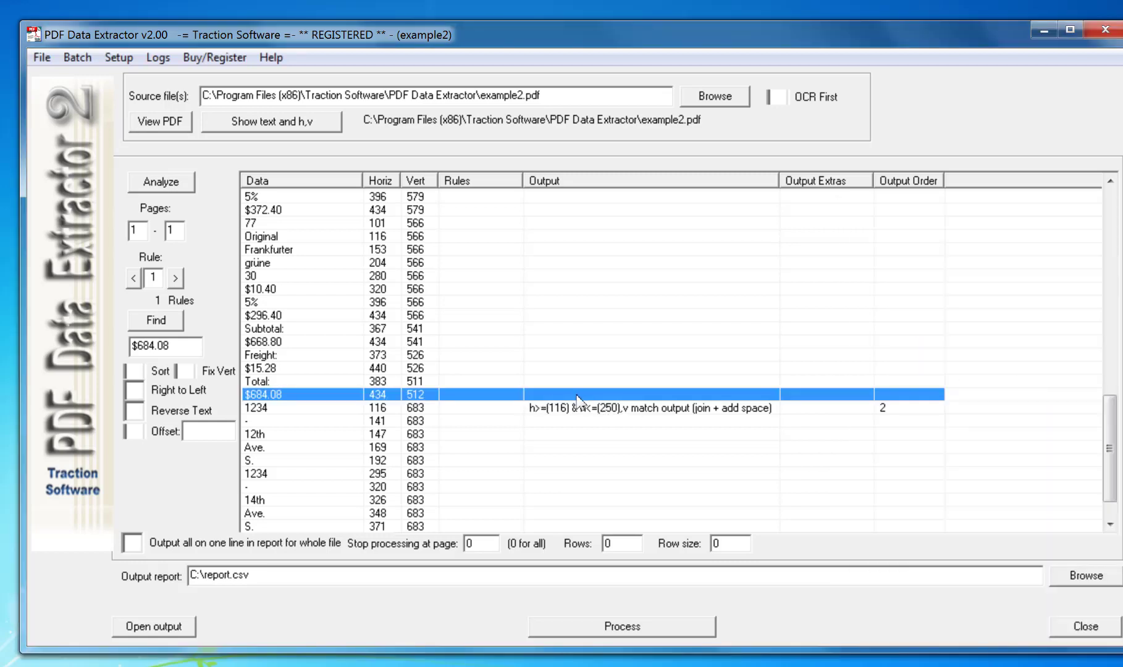
{"action": "right_click", "coordinate": [550, 394]}
{"action": "mouse_move", "coordinate": [603, 428]}
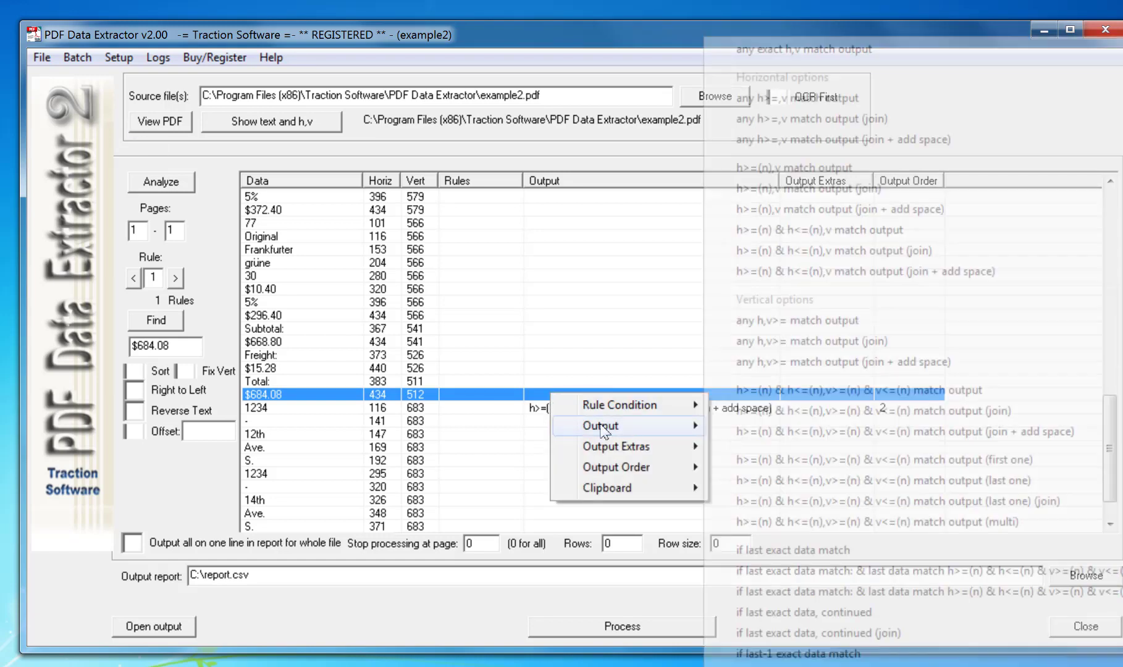
{"action": "left_click", "coordinate": [812, 550]}
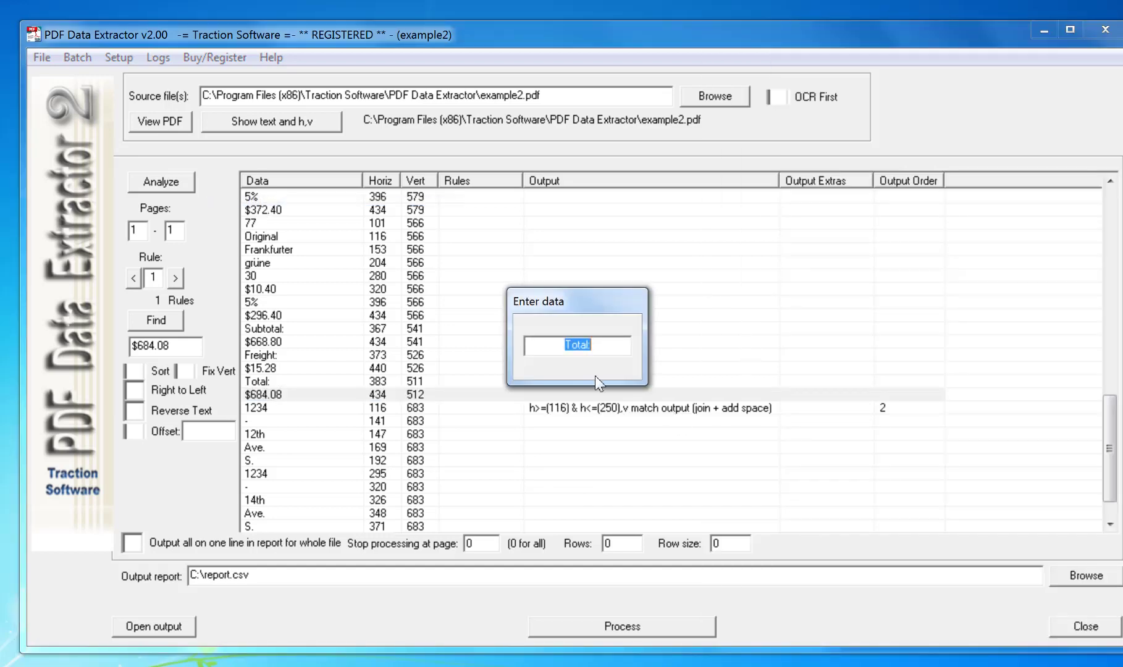
{"action": "key", "text": "Return"}
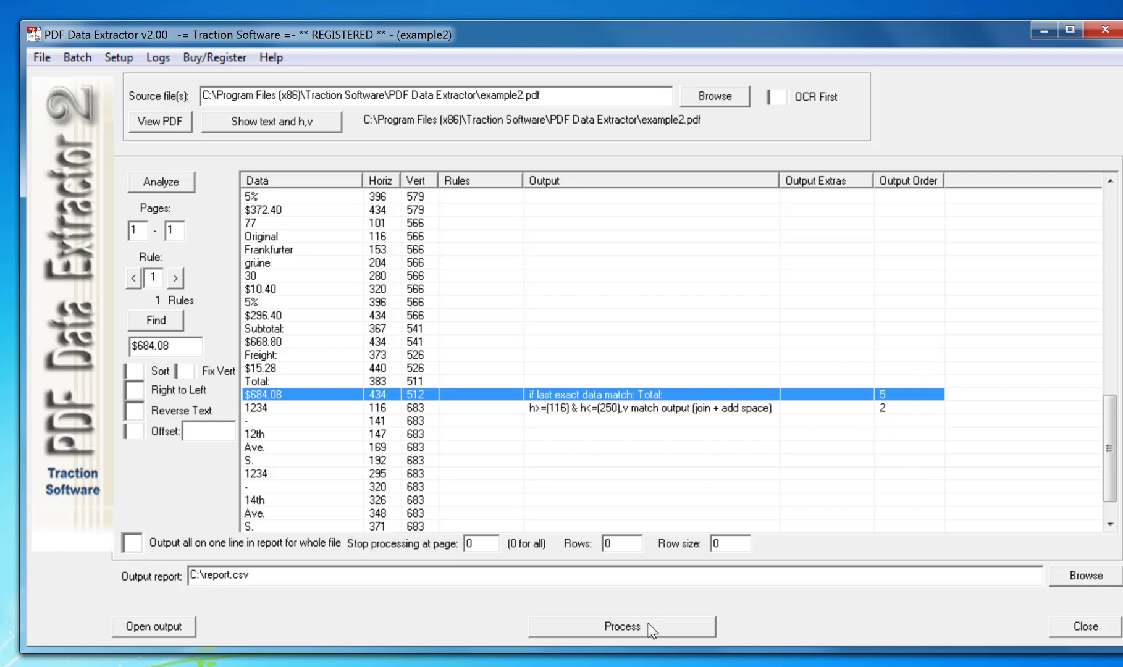
Process example2.pdf and check the total balances in the report with columns C and D widened, closing it without saving
{"action": "left_click", "coordinate": [651, 629]}
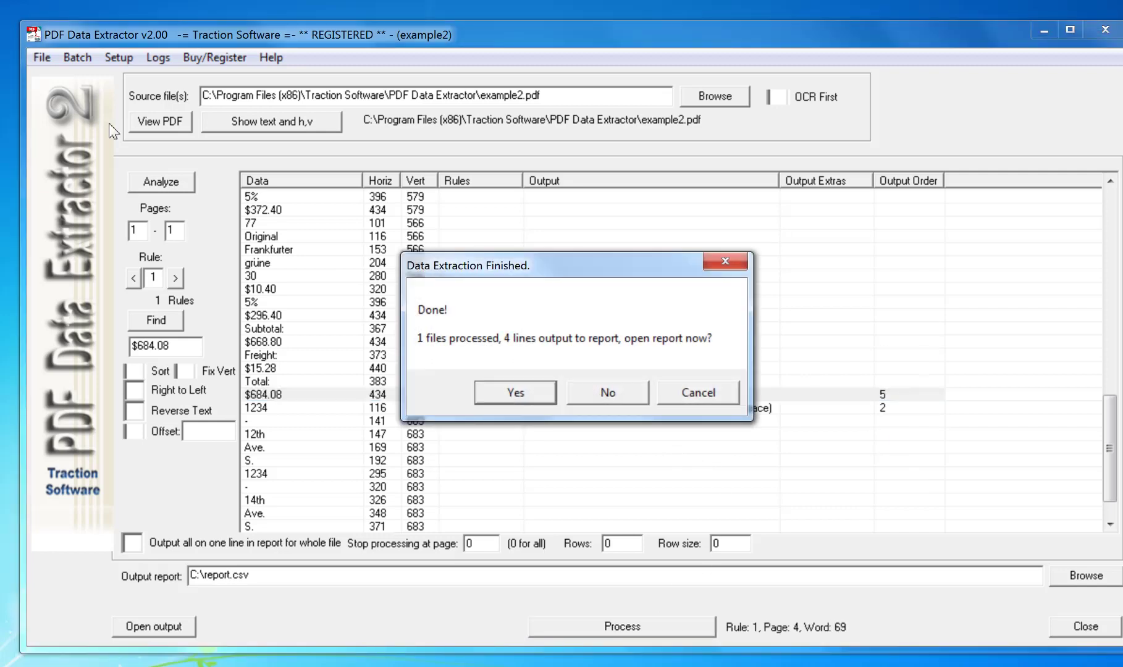
{"action": "key", "text": "Return"}
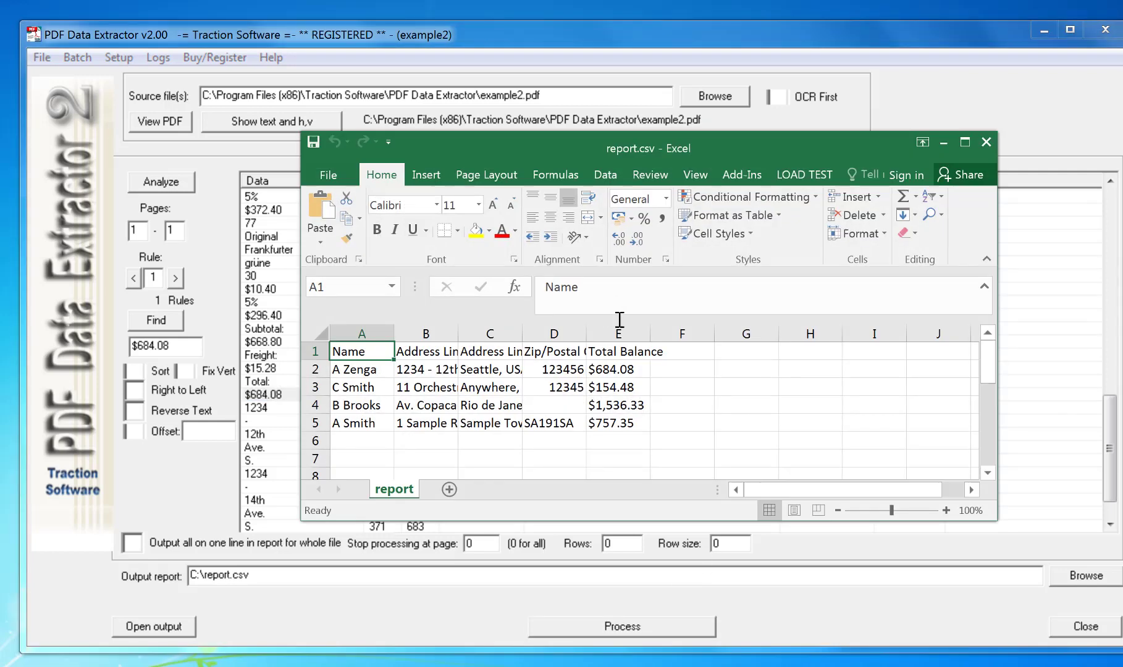
{"action": "left_click_drag", "start_coordinate": [588, 334], "coordinate": [655, 333]}
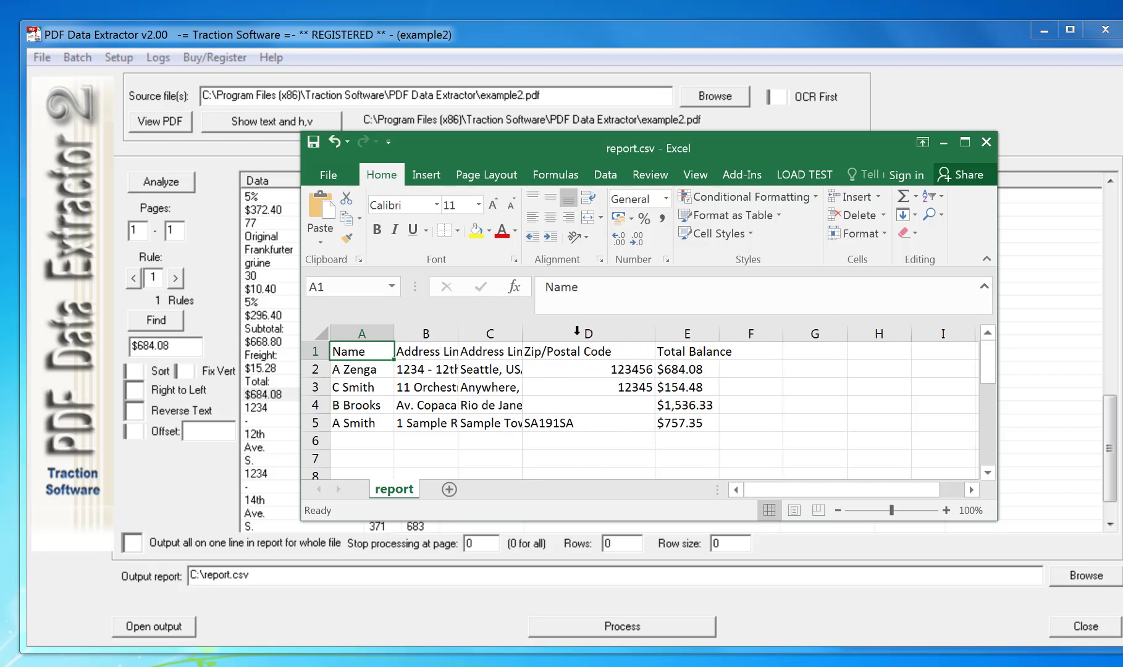
{"action": "left_click_drag", "start_coordinate": [522, 334], "coordinate": [619, 341]}
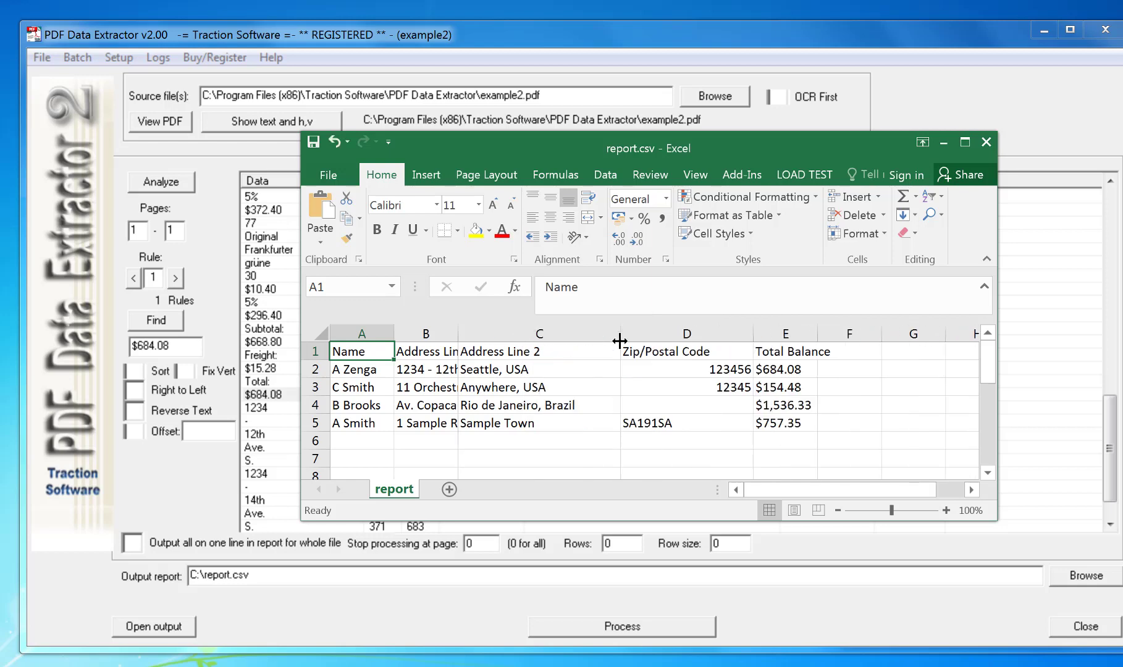
{"action": "left_click", "coordinate": [786, 370]}
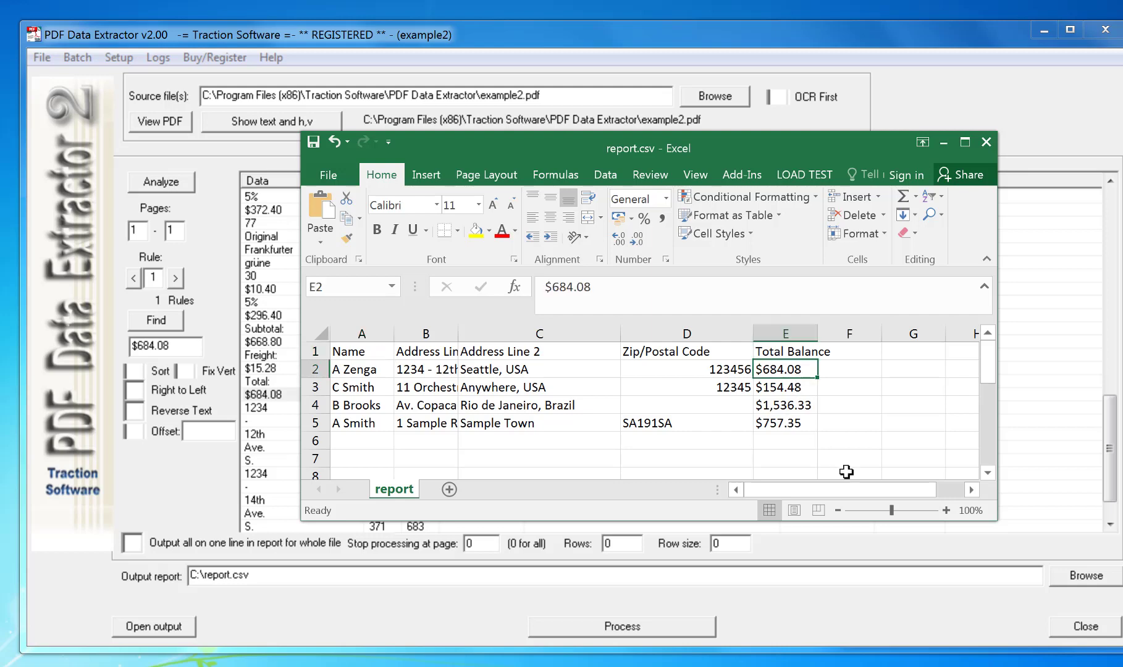
{"action": "left_click", "coordinate": [986, 143]}
{"action": "left_click", "coordinate": [613, 374]}
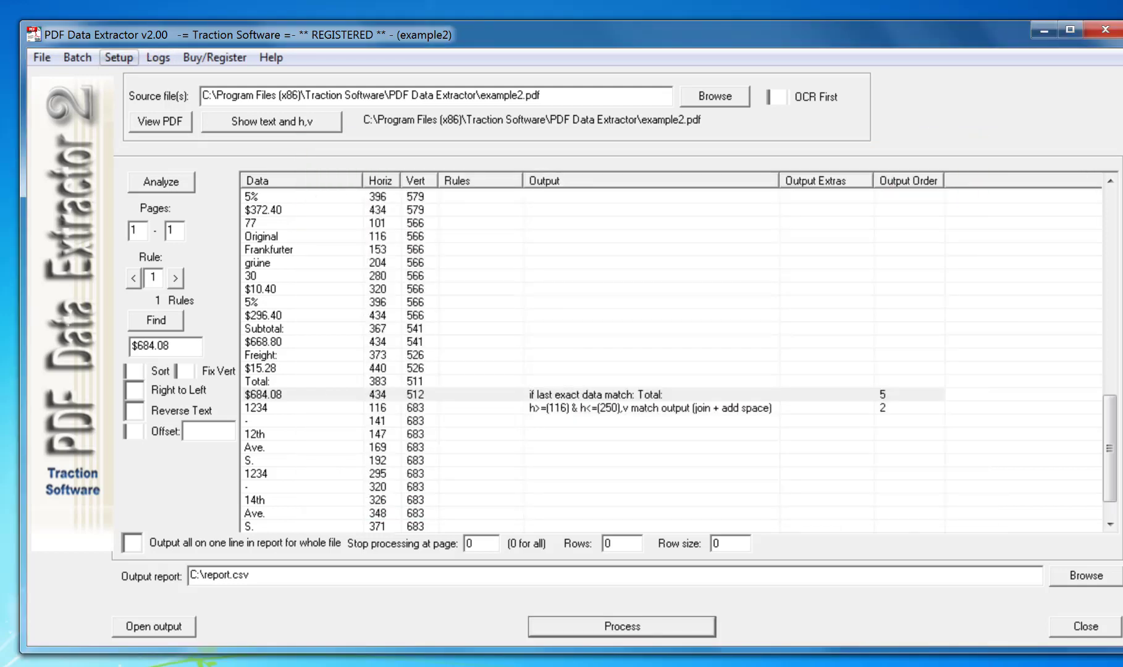
Review the output file header and the extra fields output options without changing them
{"action": "left_click", "coordinate": [118, 58]}
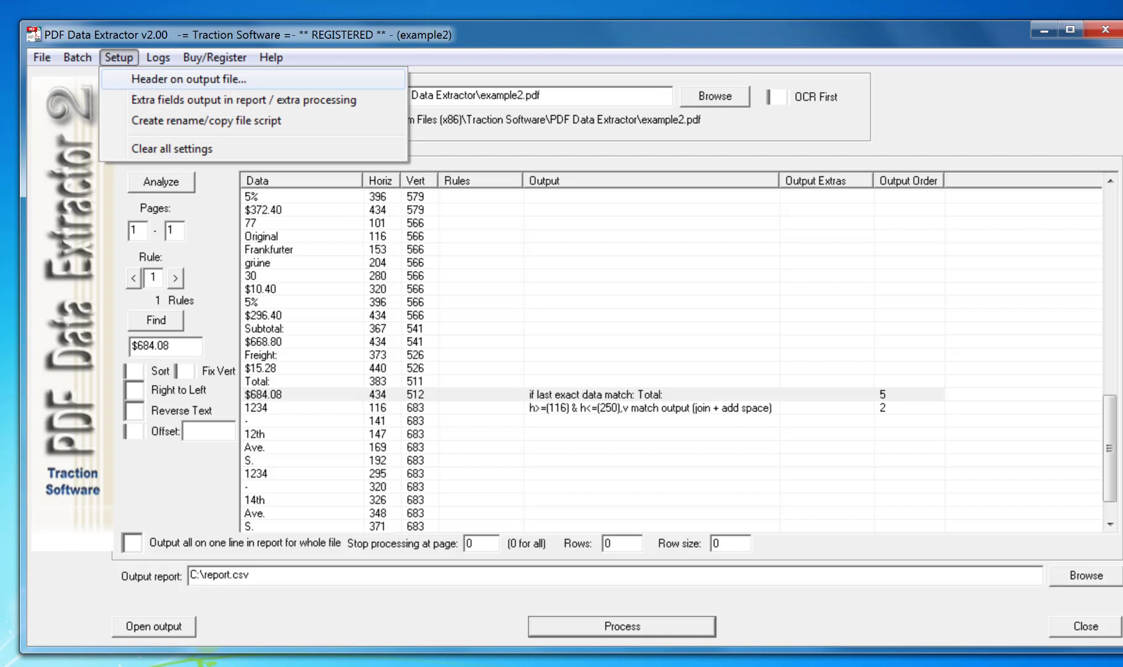
{"action": "left_click", "coordinate": [128, 79]}
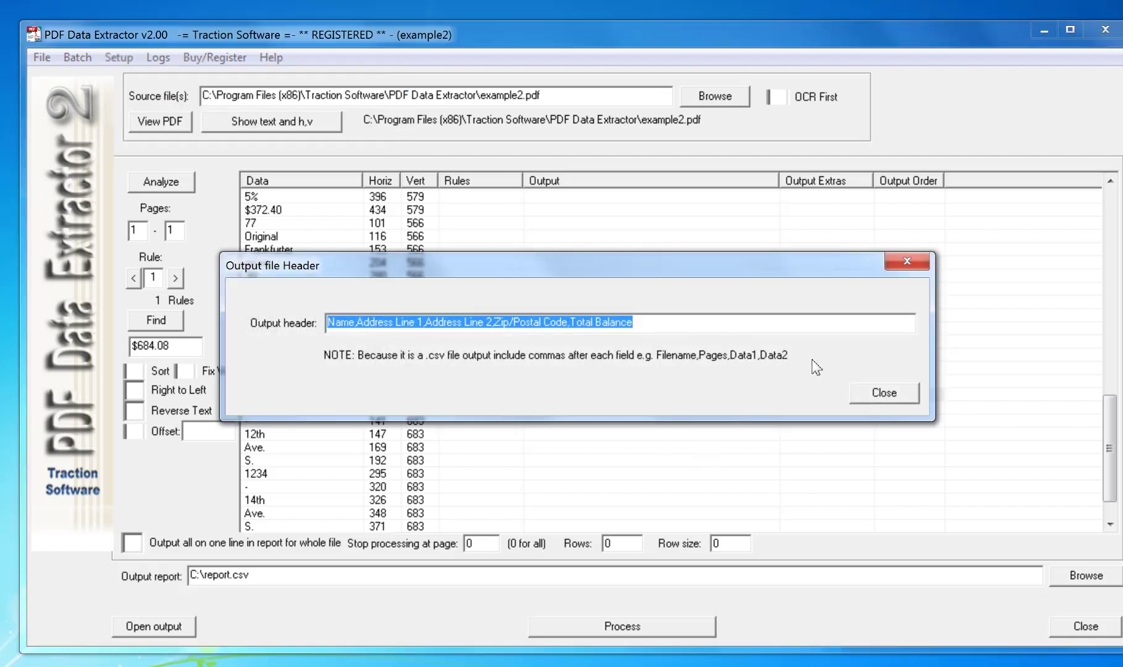
{"action": "key", "text": "Return"}
{"action": "left_click", "coordinate": [119, 58]}
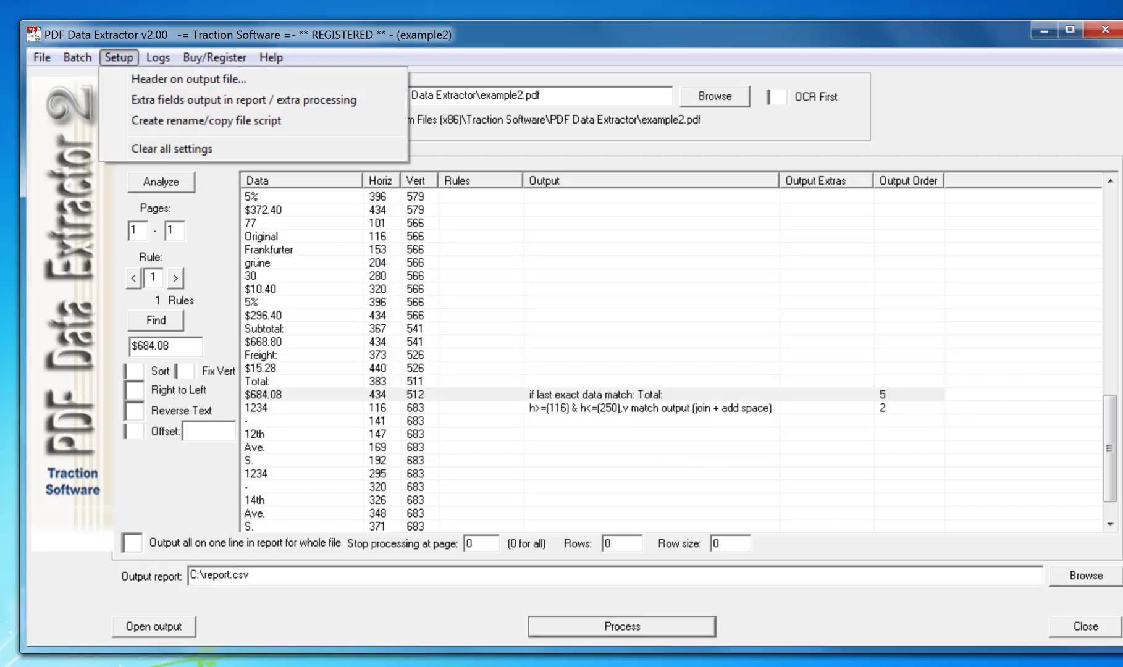
{"action": "left_click", "coordinate": [132, 100]}
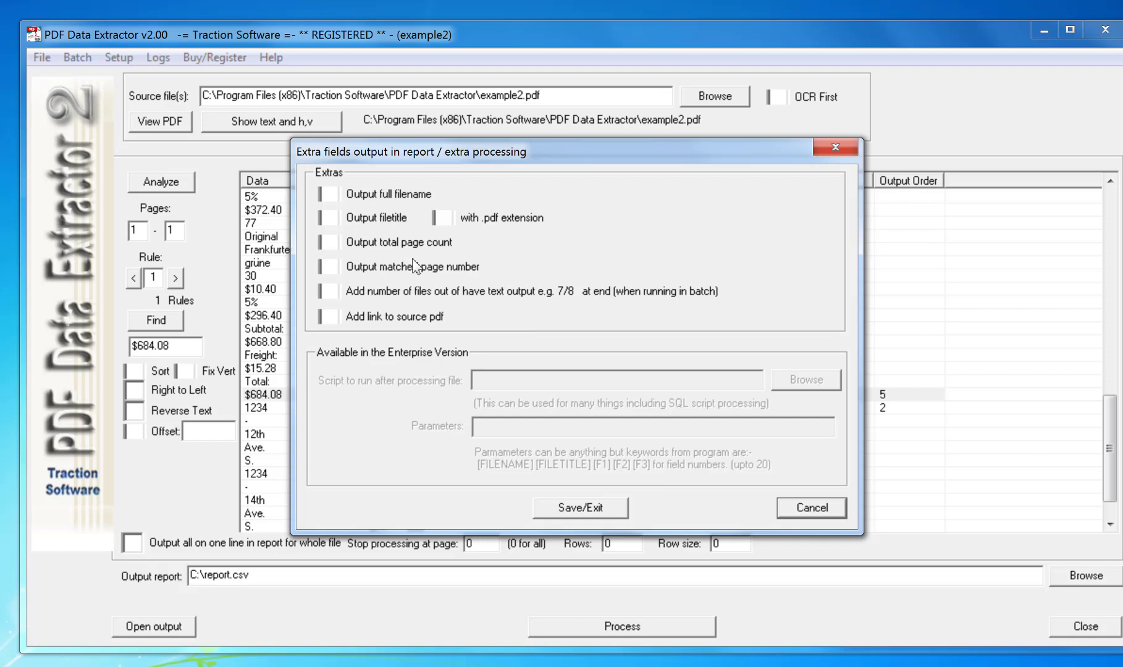
{"action": "left_click", "coordinate": [831, 507]}
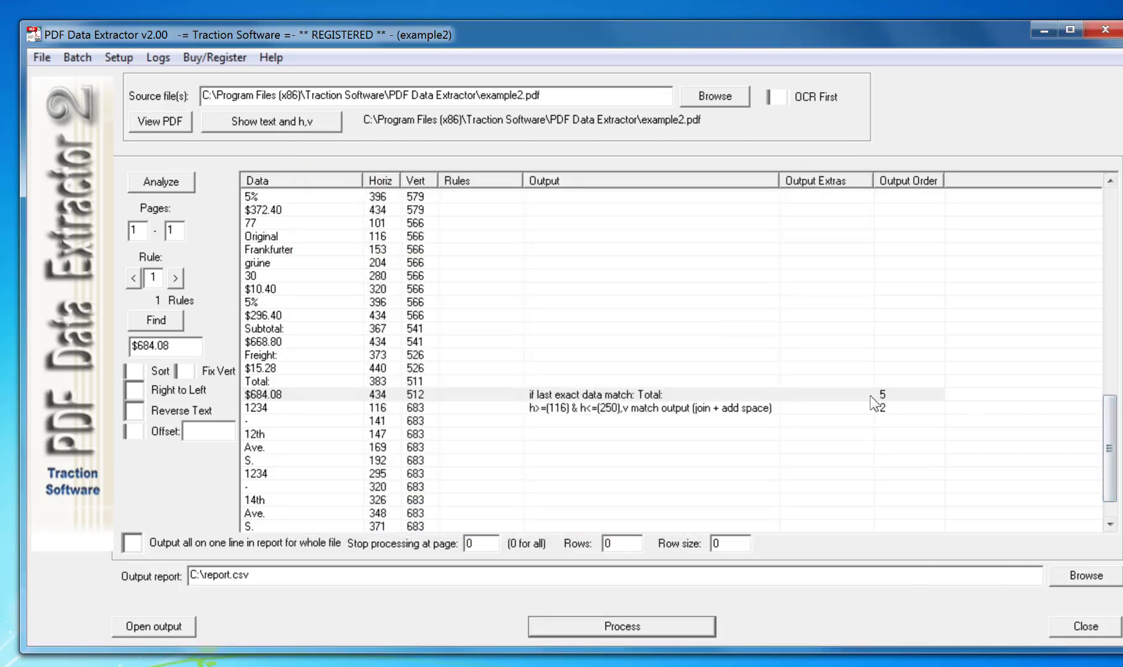
Set the output order of the ship-to name row at 116, 695 to 5
{"action": "left_click", "coordinate": [840, 409]}
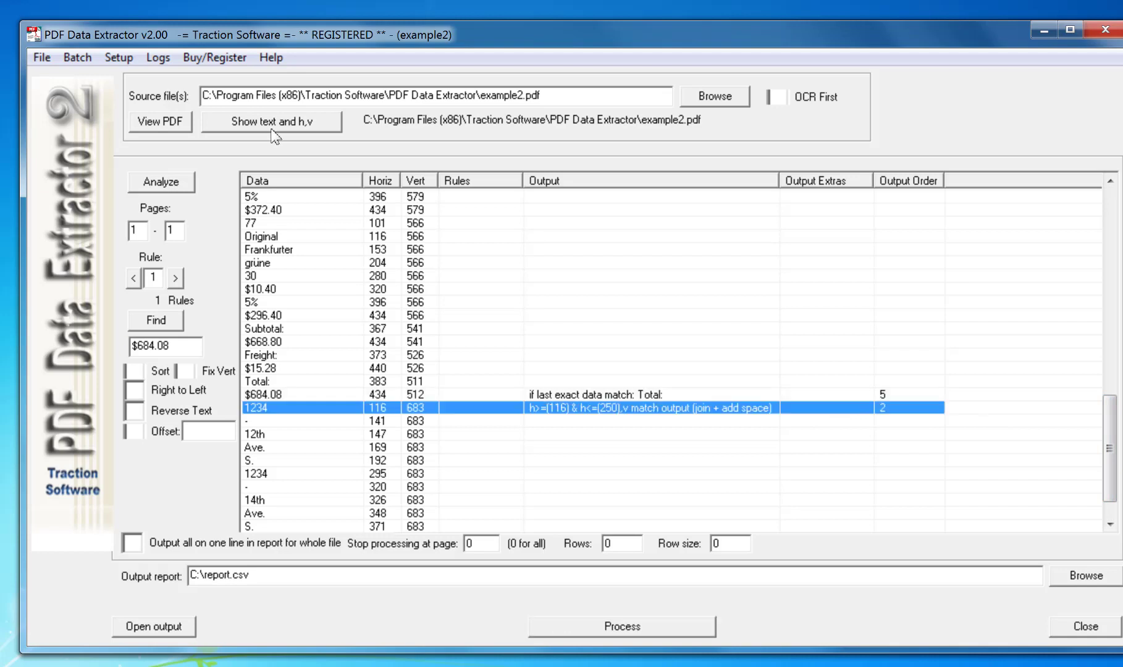
{"action": "left_click_drag", "start_coordinate": [1116, 468], "coordinate": [1097, 241]}
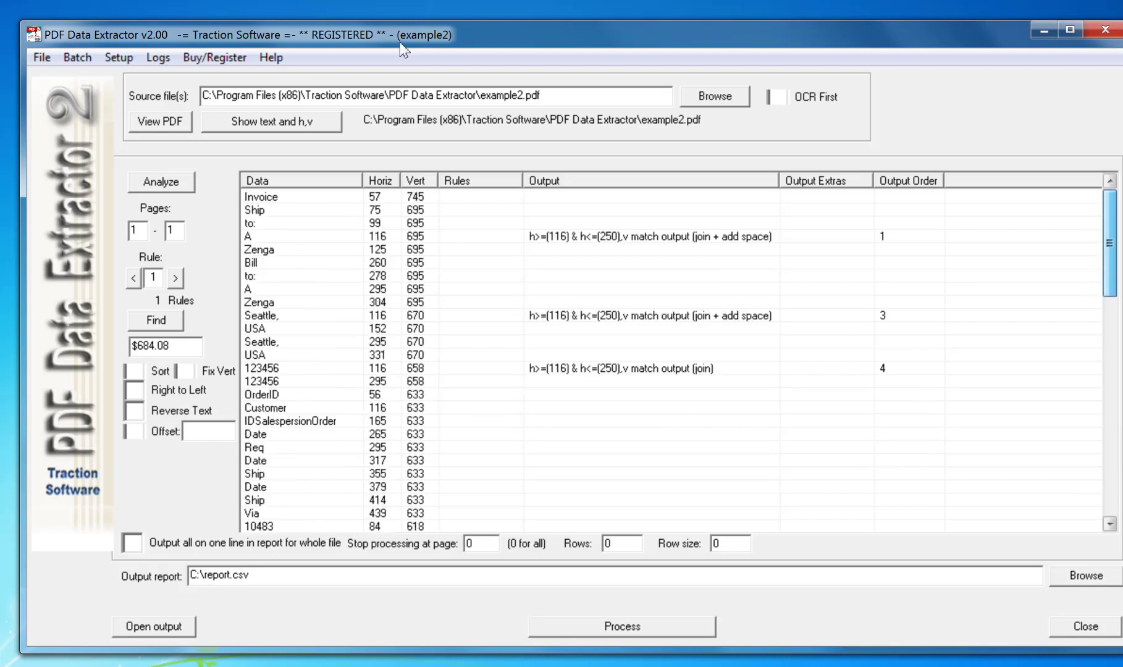
{"action": "left_click", "coordinate": [790, 237]}
{"action": "right_click", "coordinate": [812, 237]}
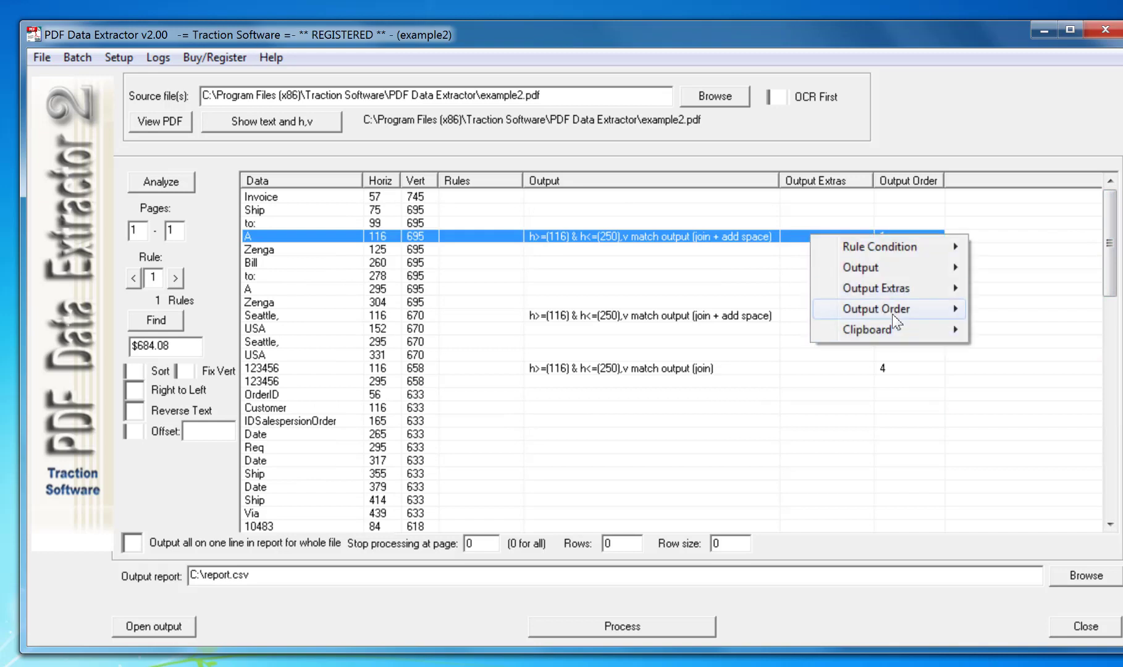
{"action": "mouse_move", "coordinate": [889, 309]}
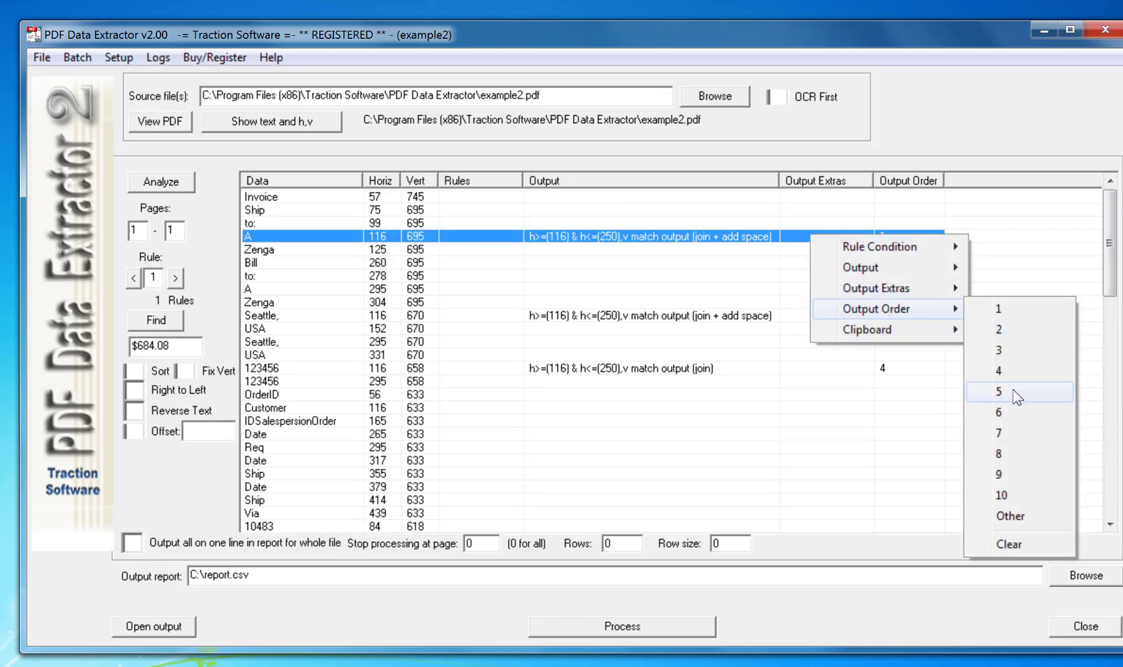
{"action": "left_click", "coordinate": [1016, 393]}
Set the output order of the $684.08 total row to 1
{"action": "left_click_drag", "start_coordinate": [1106, 265], "coordinate": [1089, 492]}
{"action": "left_click", "coordinate": [852, 355]}
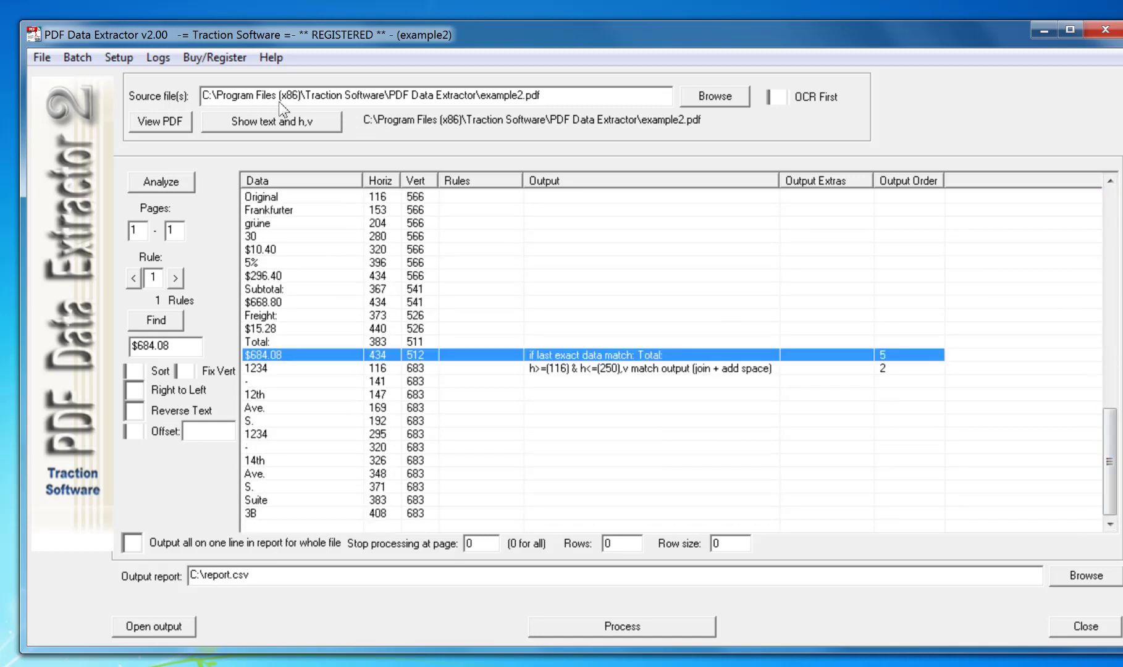
{"action": "right_click", "coordinate": [846, 362]}
{"action": "mouse_move", "coordinate": [898, 390]}
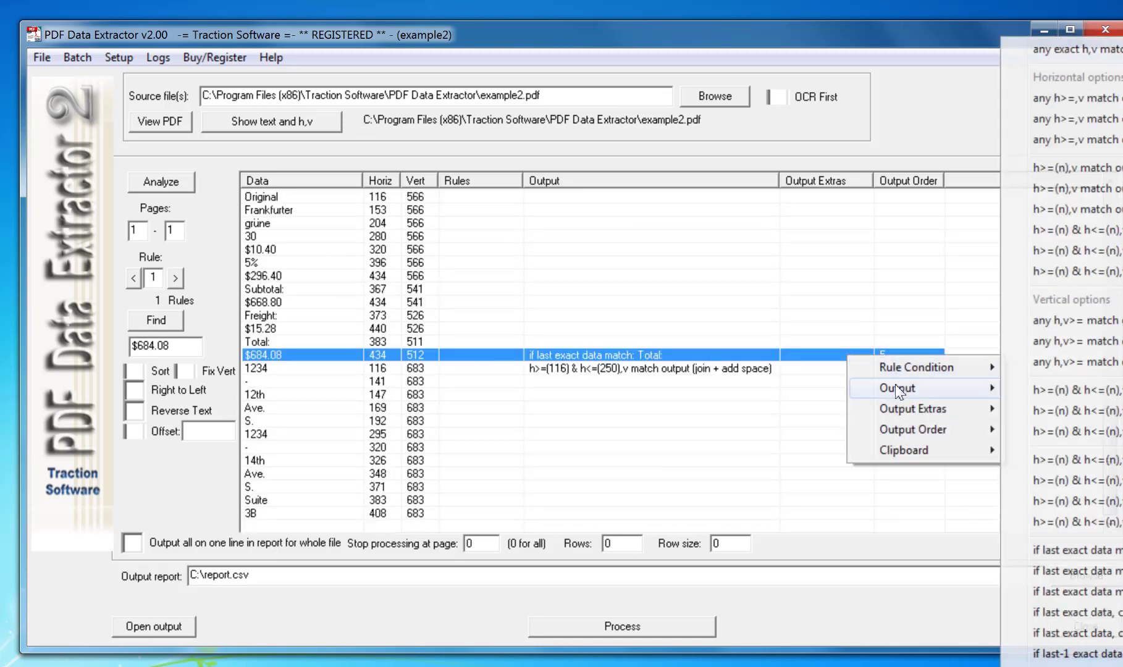
{"action": "mouse_move", "coordinate": [927, 431]}
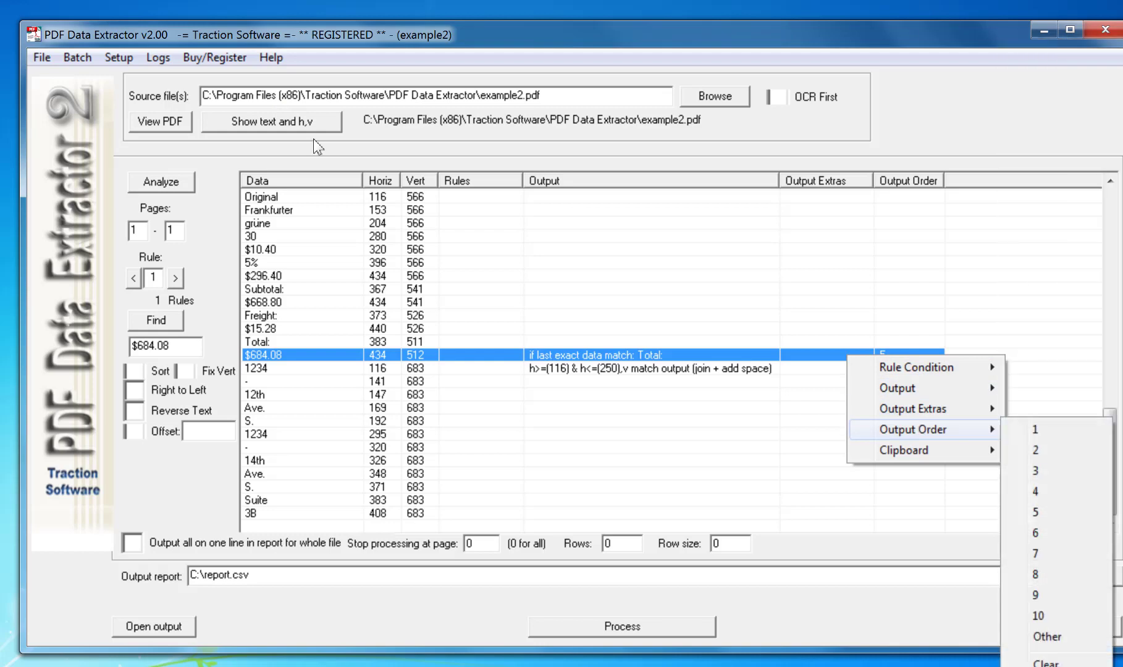
{"action": "left_click", "coordinate": [1050, 434]}
In the output file header, replace the first field Name with Amount and the last field Total Balance with Name
{"action": "left_click", "coordinate": [118, 58]}
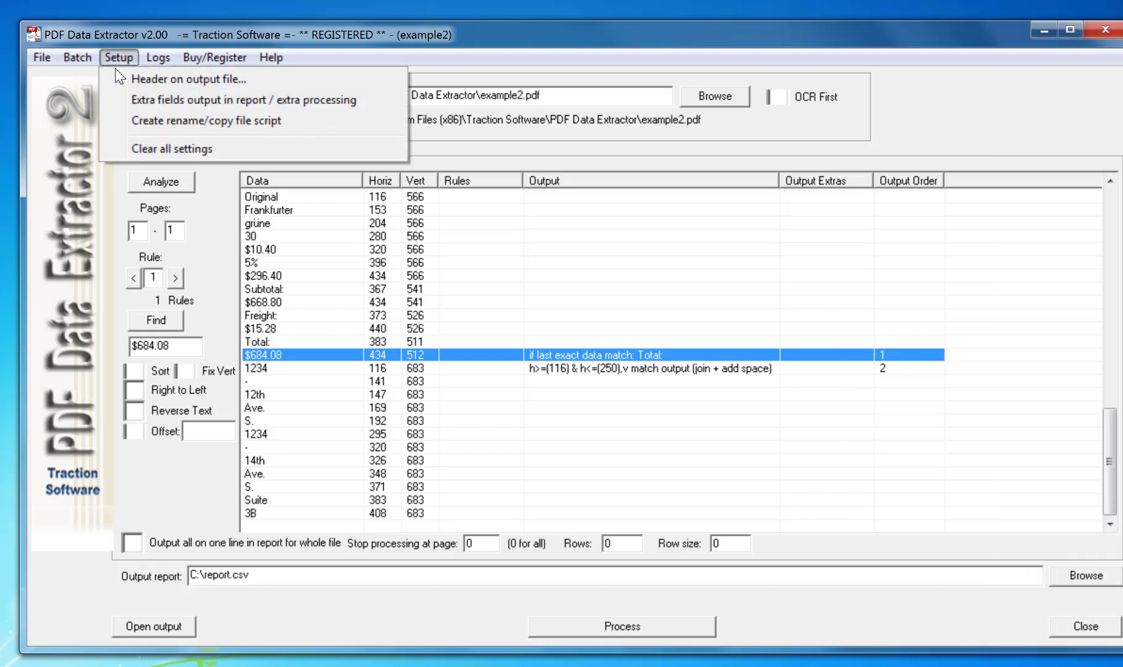
{"action": "left_click", "coordinate": [155, 75]}
{"action": "left_click", "coordinate": [423, 323]}
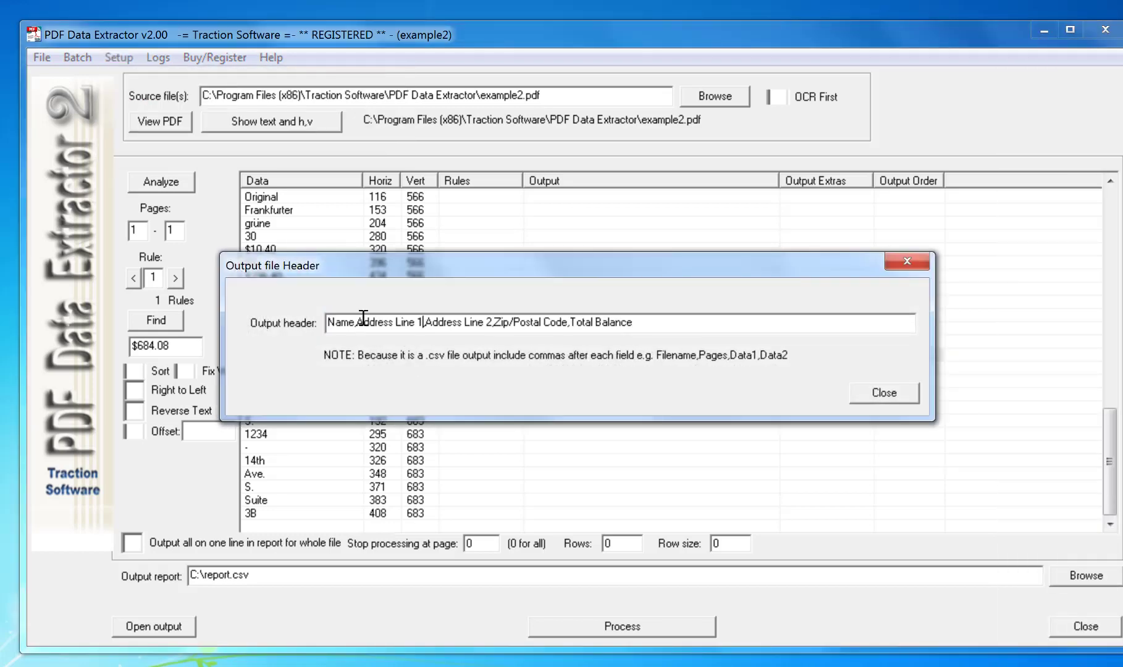
{"action": "left_click_drag", "start_coordinate": [359, 322], "coordinate": [298, 320]}
{"action": "type", "text": "Amount,"}
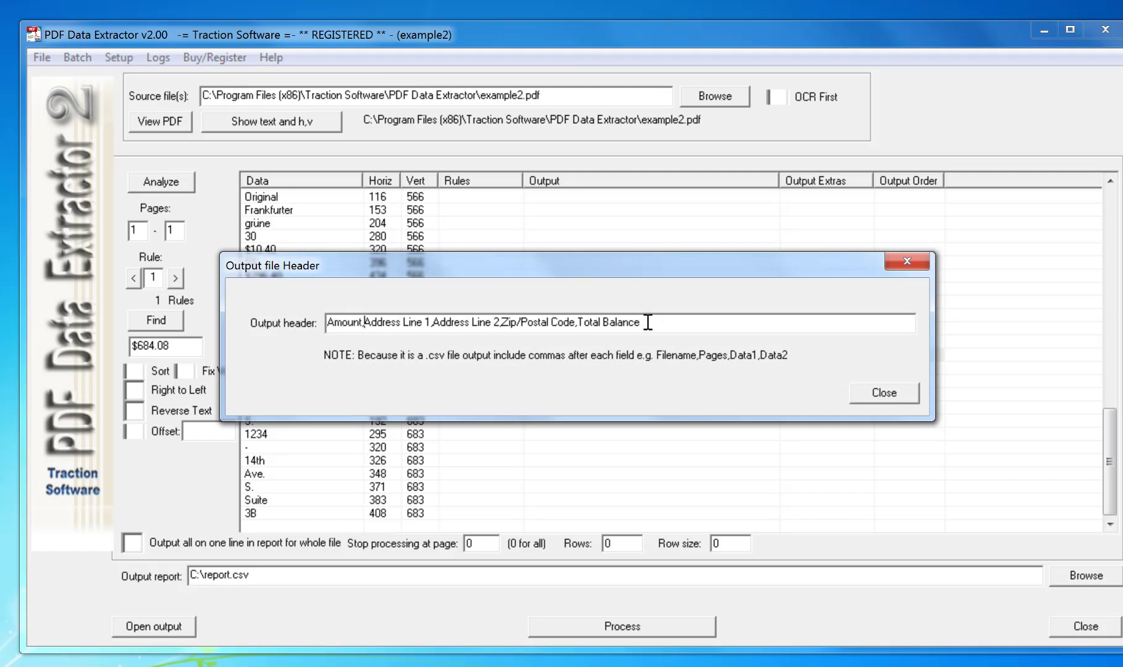
{"action": "left_click_drag", "start_coordinate": [647, 322], "coordinate": [587, 322]}
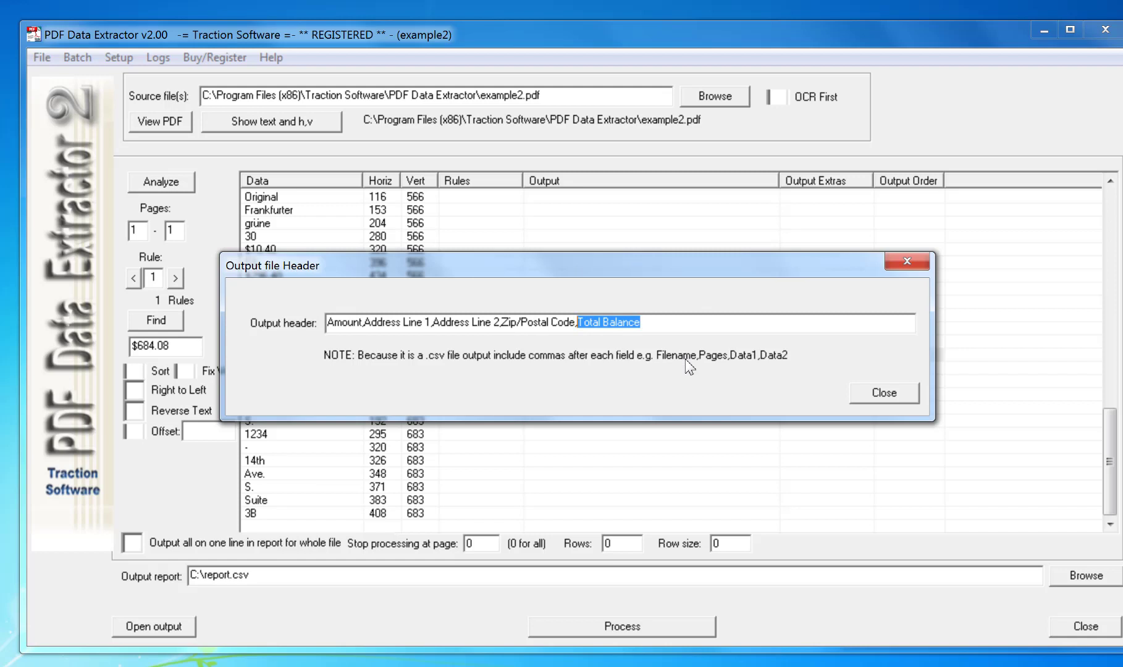
{"action": "type", "text": "Name"}
{"action": "left_click", "coordinate": [914, 393]}
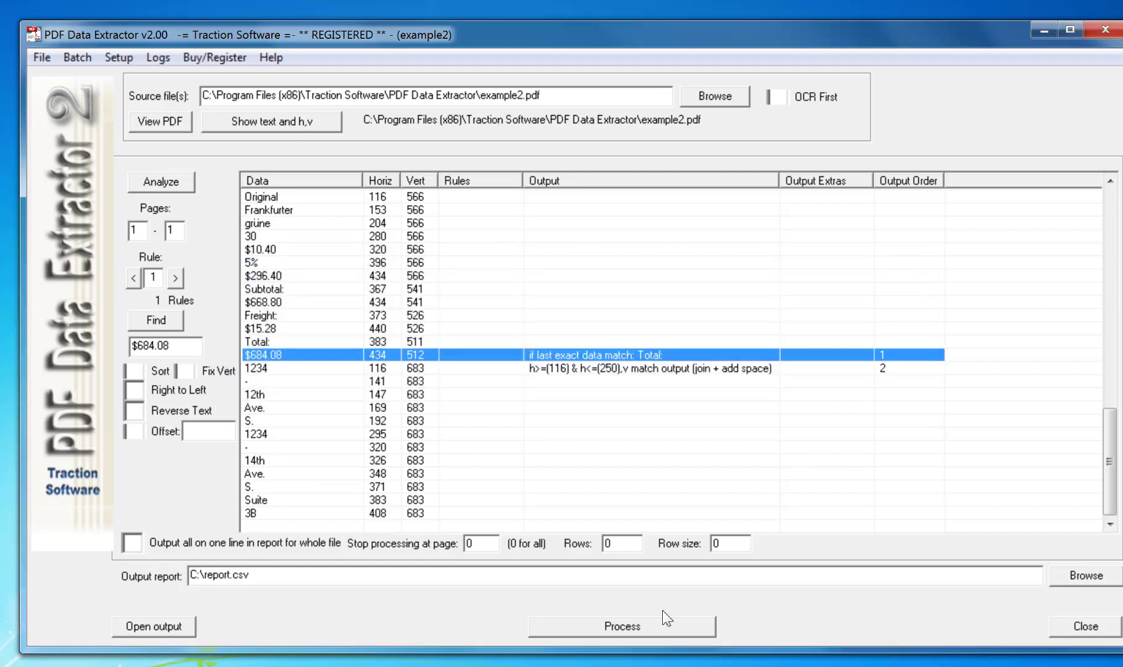
Process example2.pdf, open the report with columns A and D widened, and compare it with the invoices in the PDF
{"action": "left_click", "coordinate": [660, 625]}
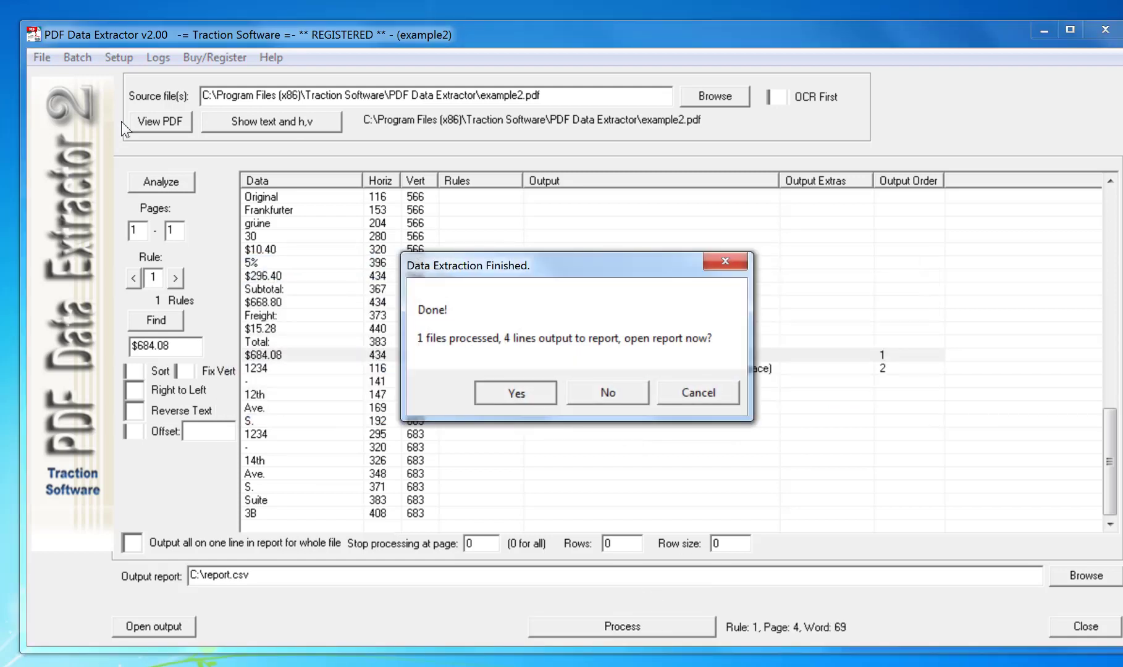
{"action": "key", "text": "Return"}
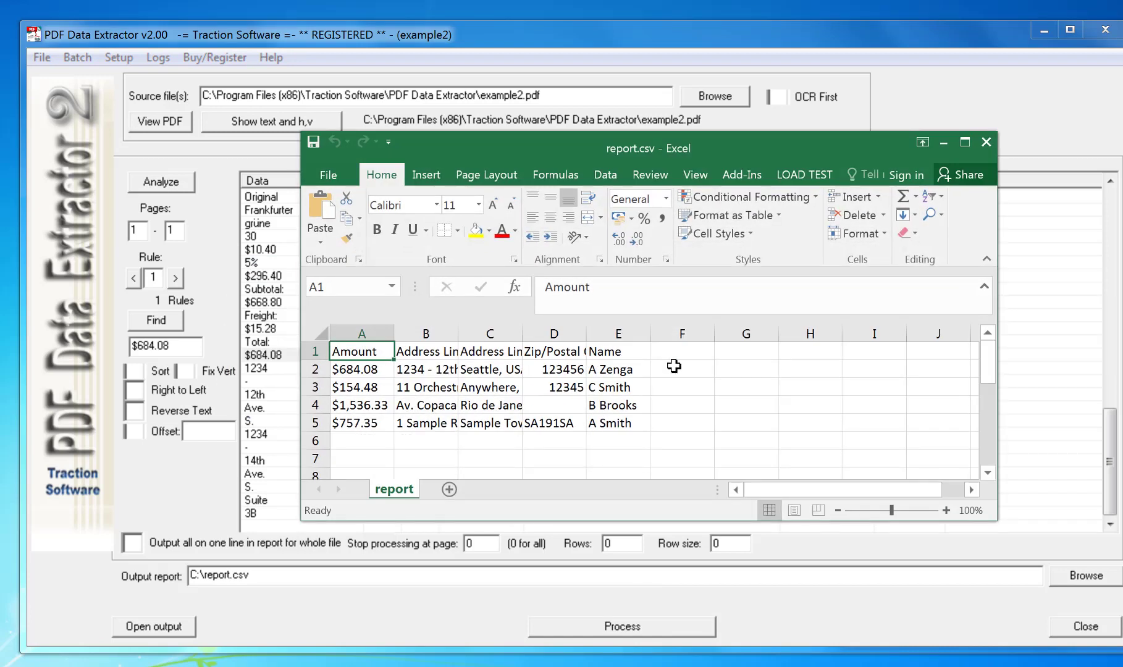
{"action": "double_click", "coordinate": [586, 334]}
{"action": "left_click_drag", "start_coordinate": [394, 349], "coordinate": [470, 336]}
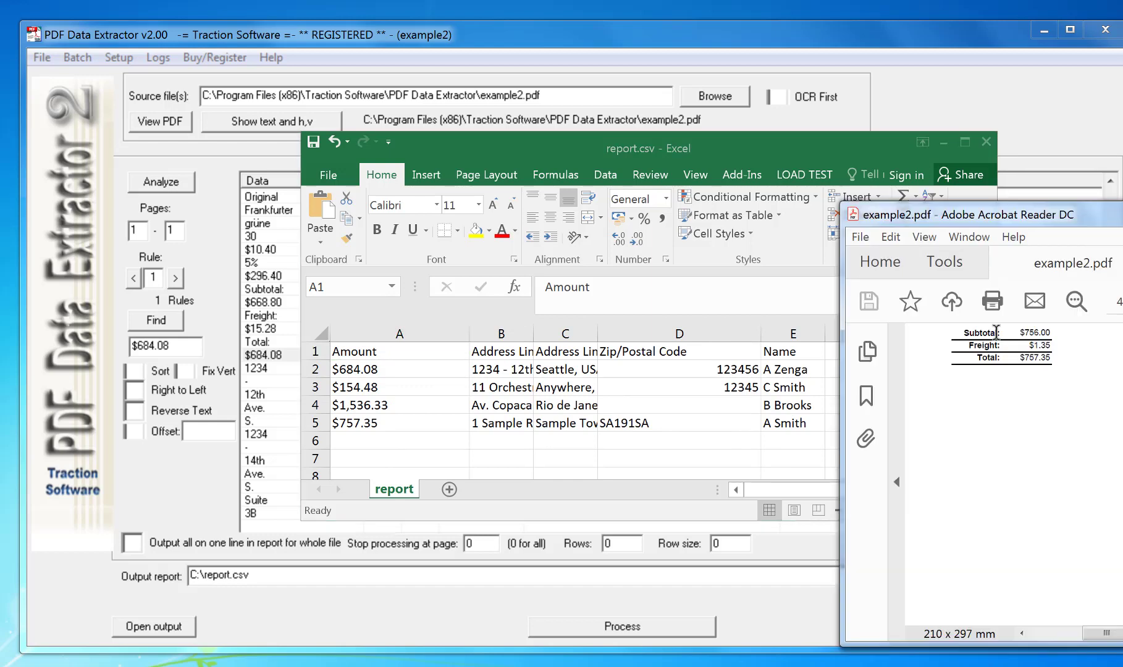
{"action": "scroll", "coordinate": [1013, 476], "scroll_direction": "up", "scroll_amount": 15}
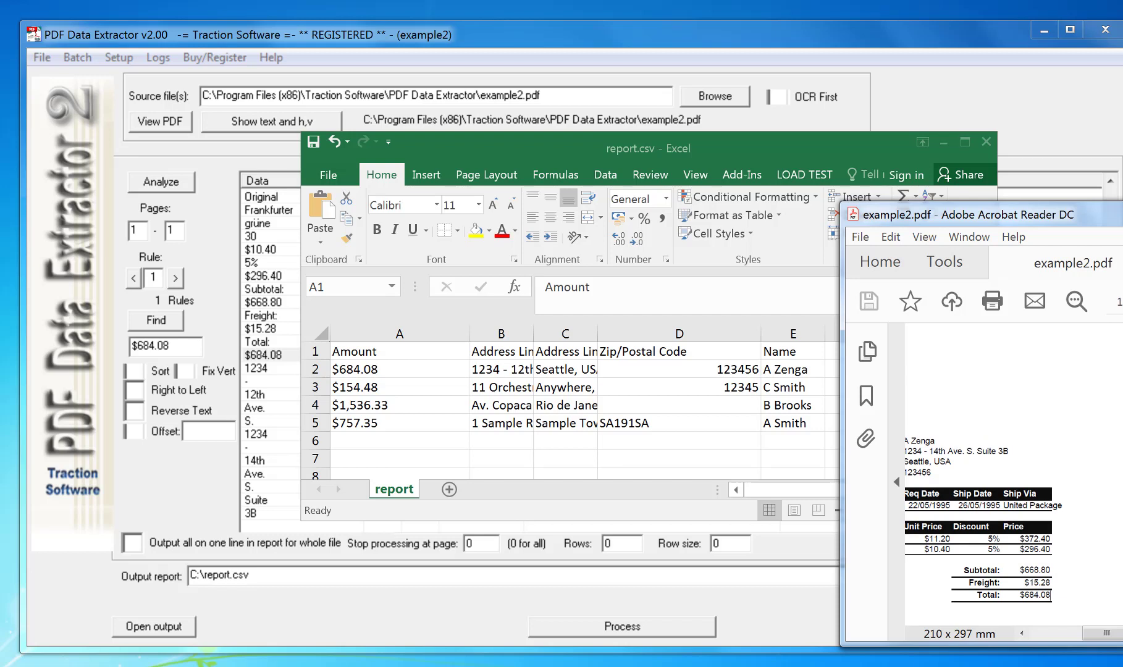
{"action": "left_click", "coordinate": [686, 62]}
{"action": "left_click", "coordinate": [42, 58]}
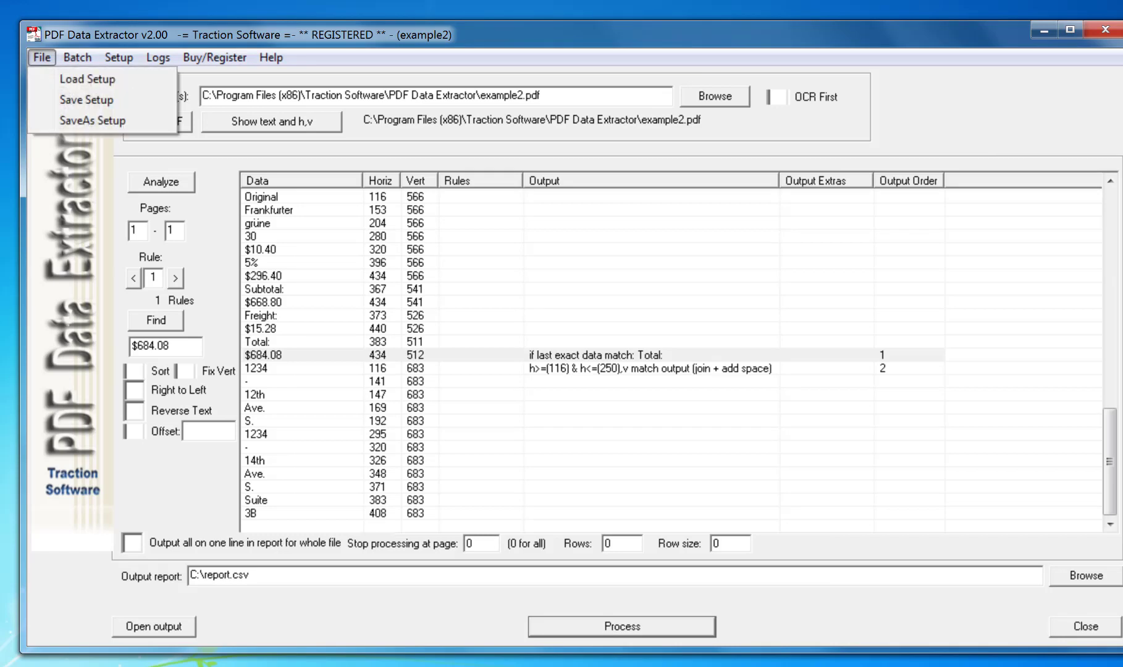
{"action": "left_click", "coordinate": [148, 121]}
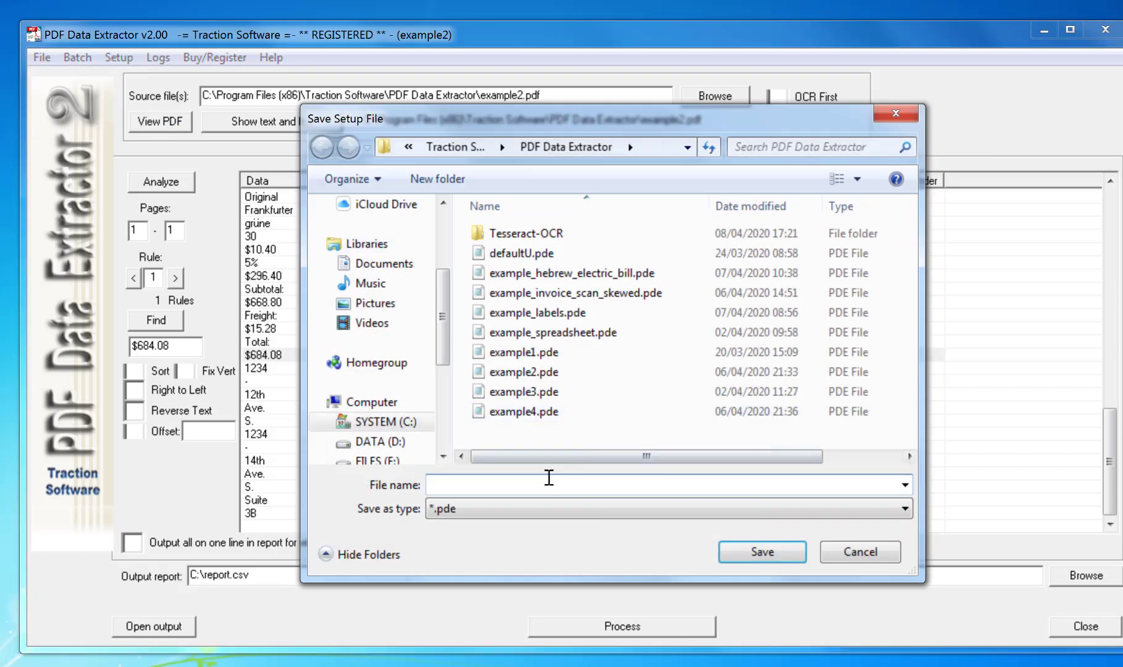
{"action": "left_click", "coordinate": [871, 551]}
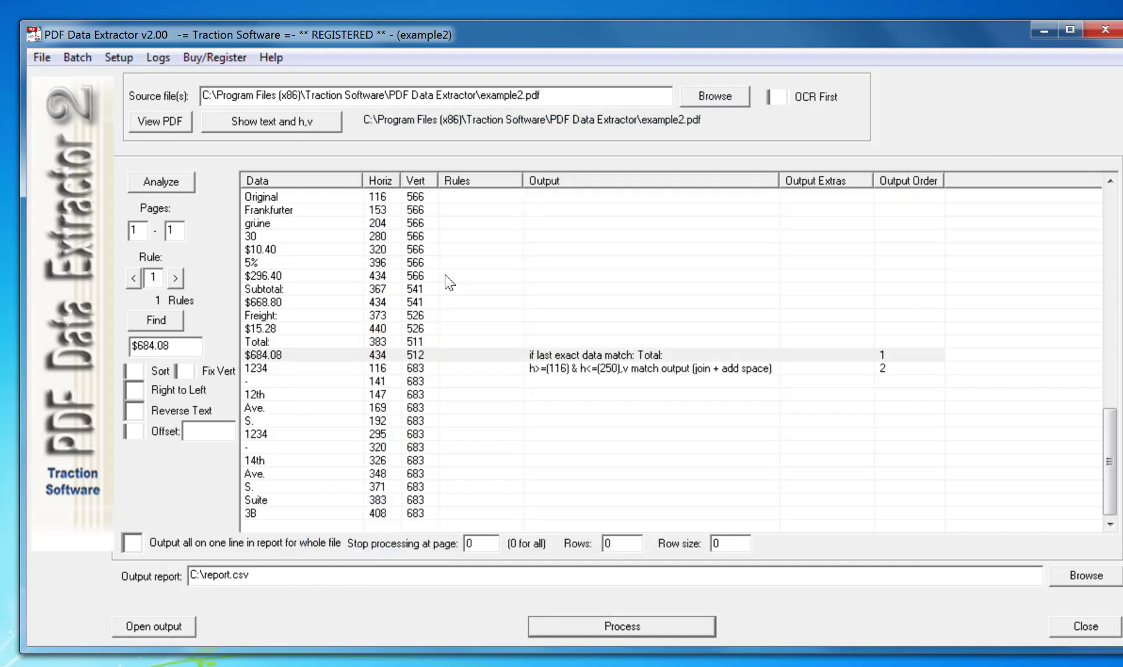